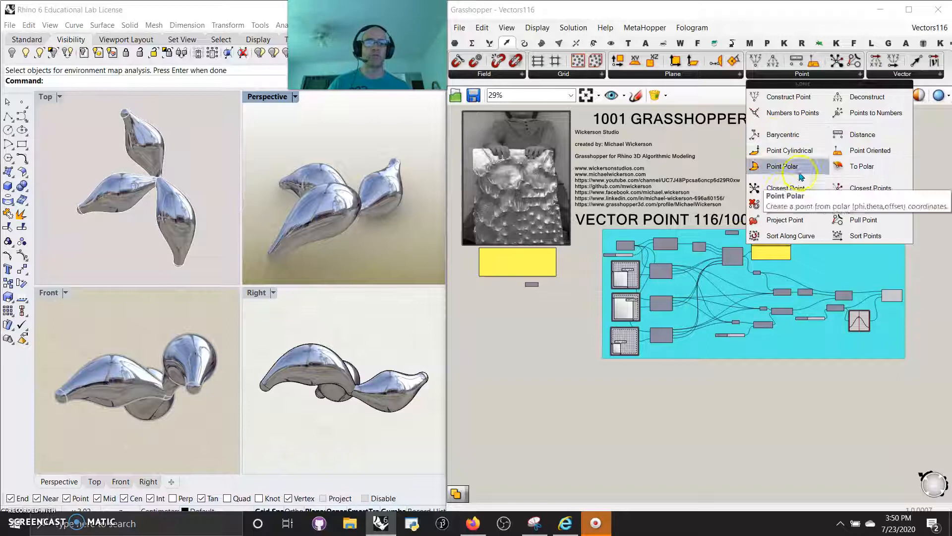
Maximize the Perspective viewport and set its display mode to Shaded
left_click(559, 355)
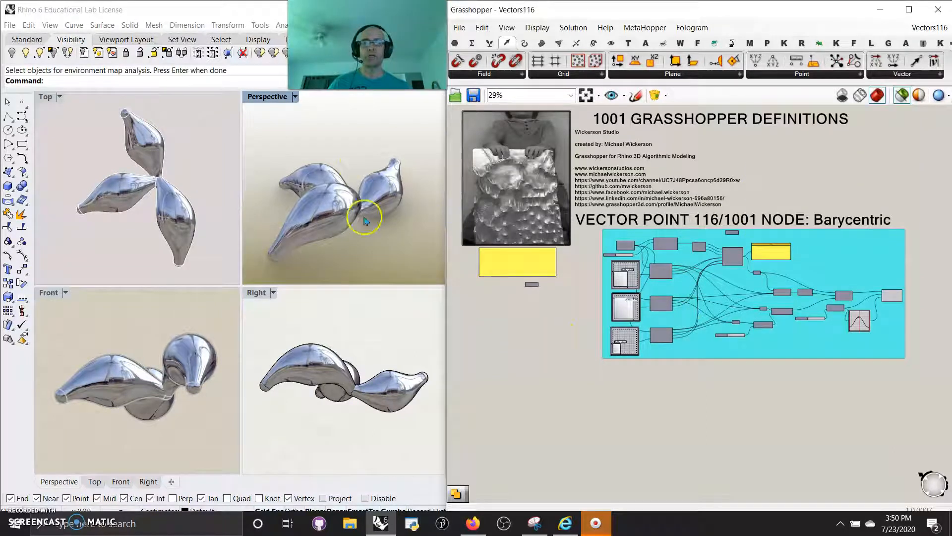
right_click_drag(281, 128, 401, 246)
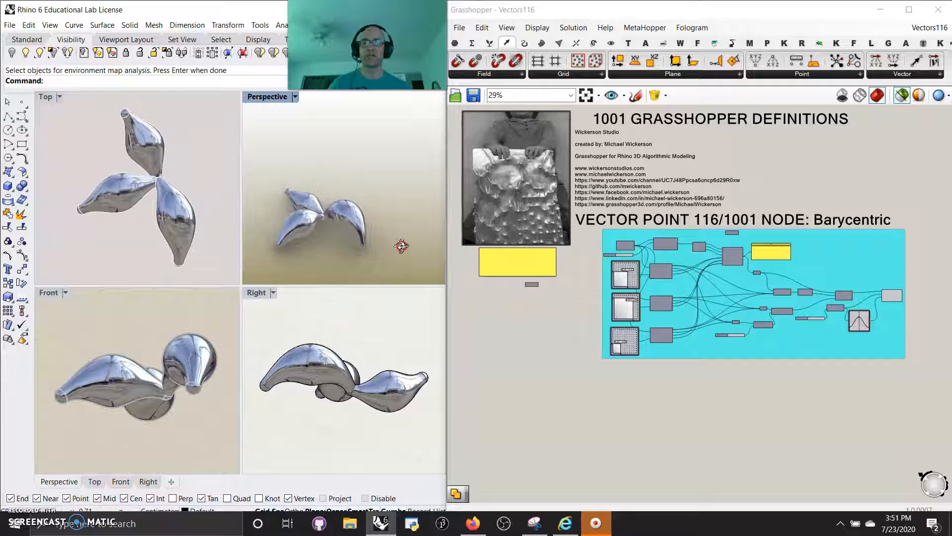
scroll(340, 233, "up", 4)
double_click(267, 92)
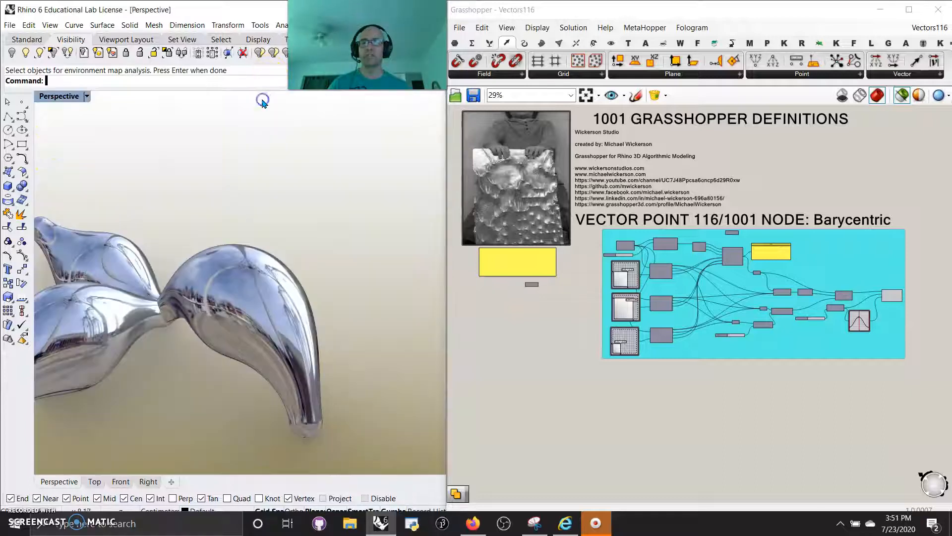
left_click(58, 96)
left_click(64, 138)
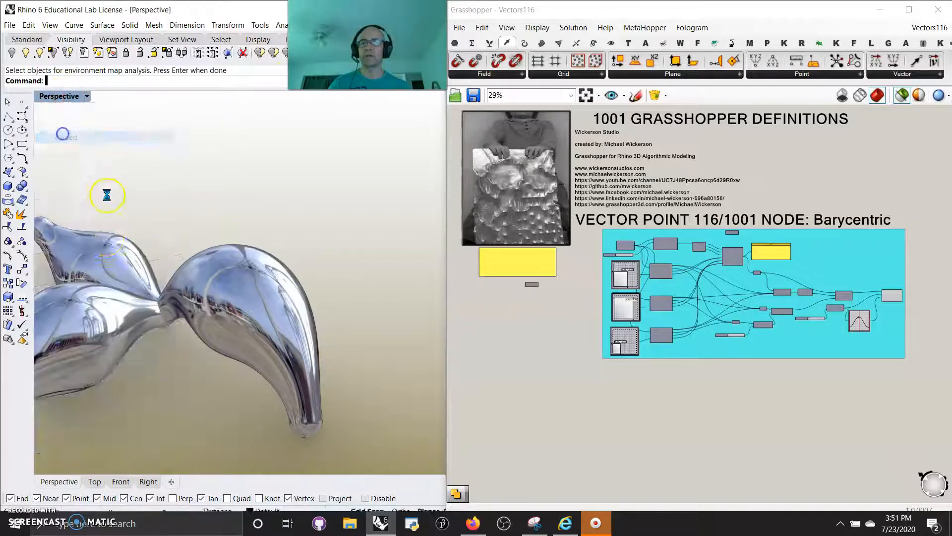
right_click_drag(117, 266, 263, 245)
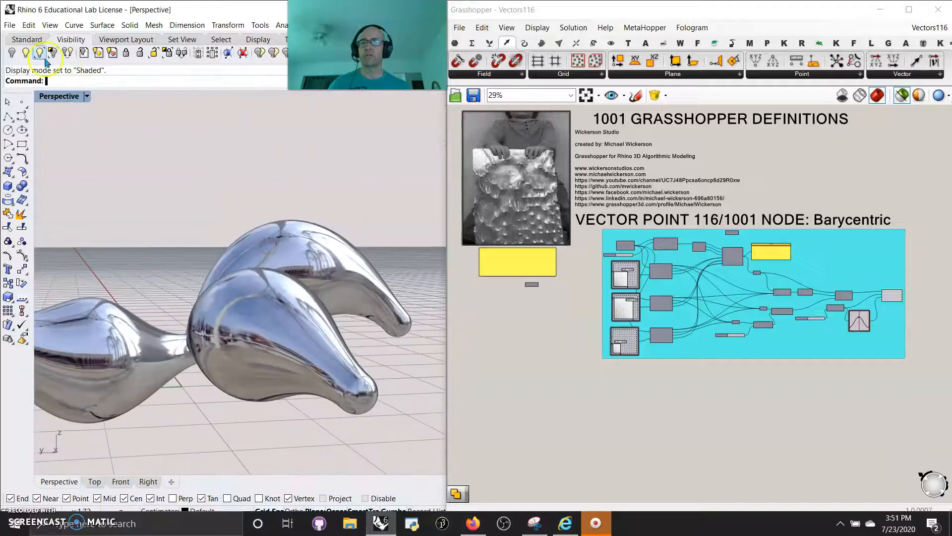
Select all three chrome polysurfaces in the Perspective view and hide them
left_click_drag(272, 409, 137, 236)
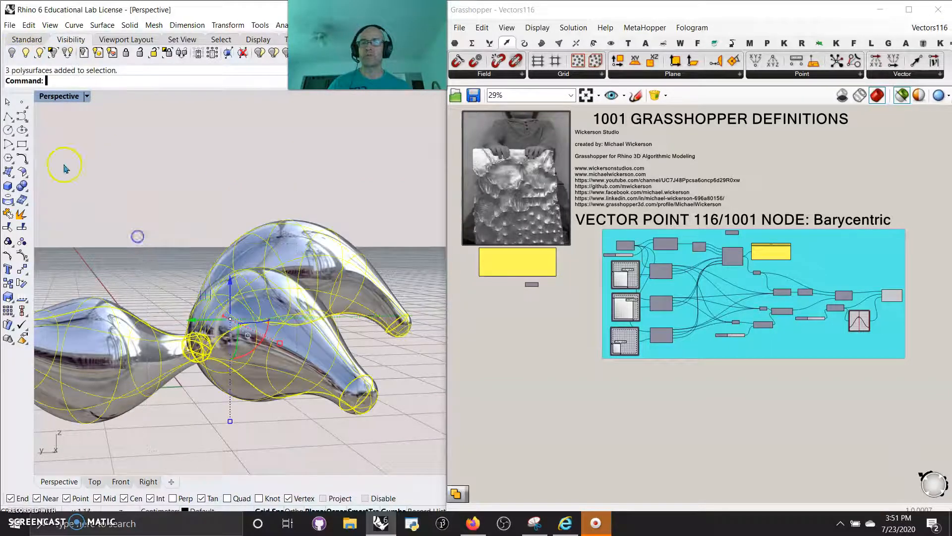
left_click(13, 55)
right_click_drag(192, 175, 176, 297)
scroll(175, 297, "down", 2)
Ungroup the cyan group that surrounds the definition on the Grasshopper canvas
scroll(635, 250, "up", 5)
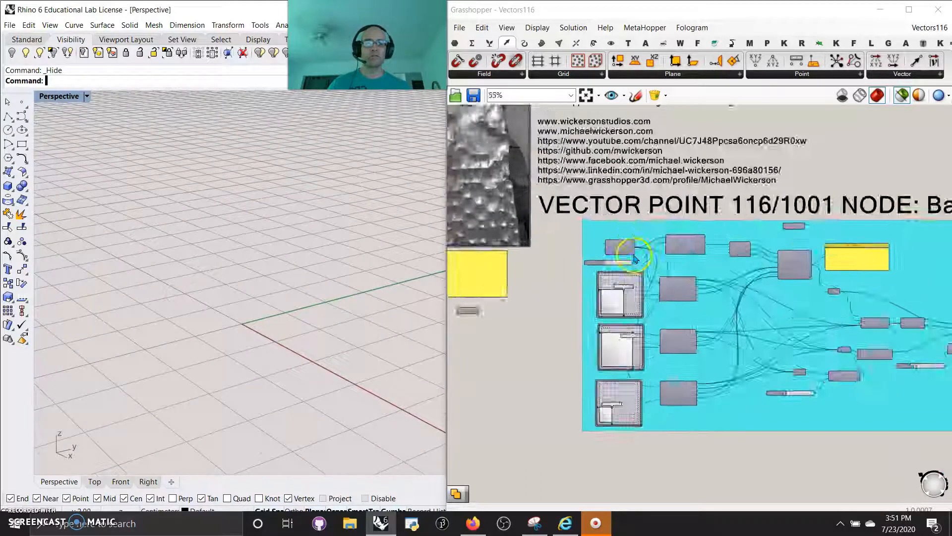
right_click(631, 218)
left_click(677, 300)
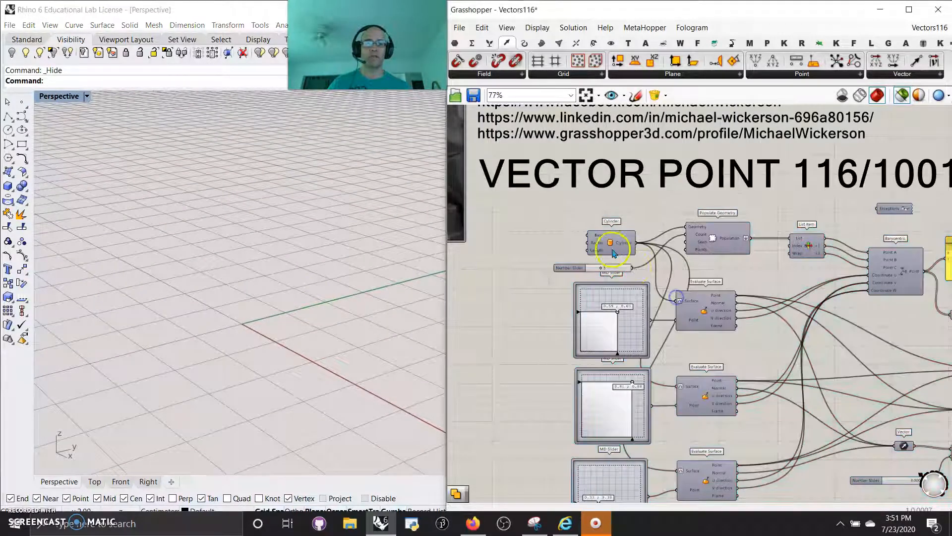
Preview the geometry of the Cylinder component and the Populate Geometry component in the viewport
left_click(613, 244)
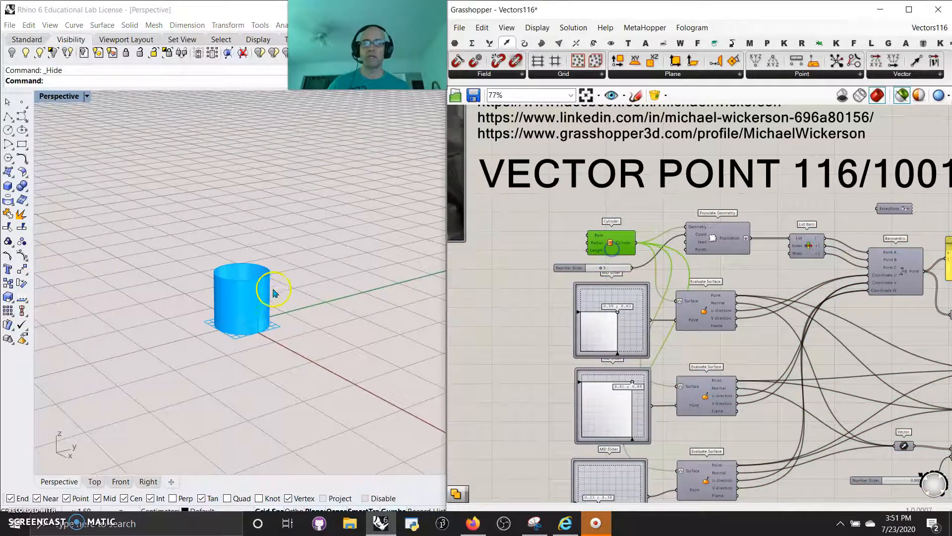
left_click(713, 247)
right_click_drag(355, 323, 314, 319)
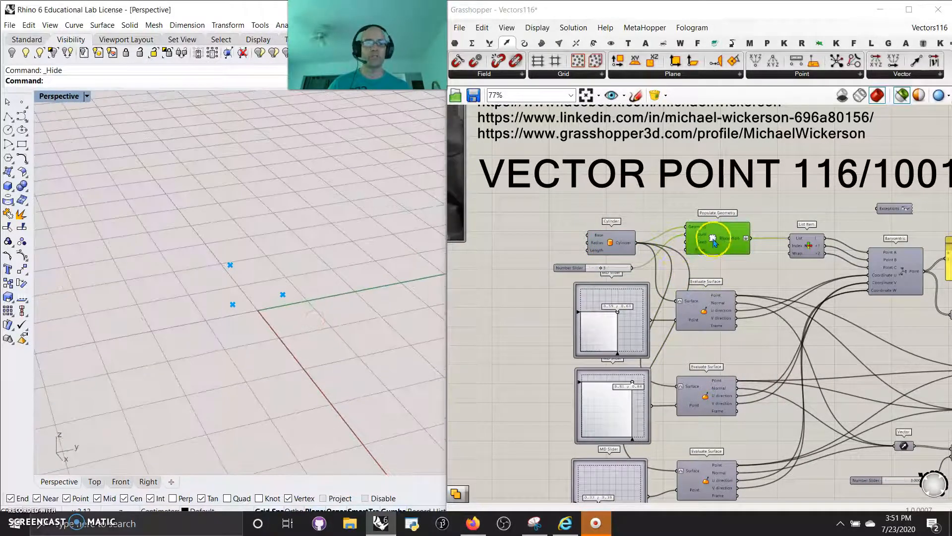
Add a number slider for the Seed input of Populate Geometry, set it to 46, and shift Populate Geometry to make room
left_click_drag(712, 242, 717, 233)
double_click(587, 214)
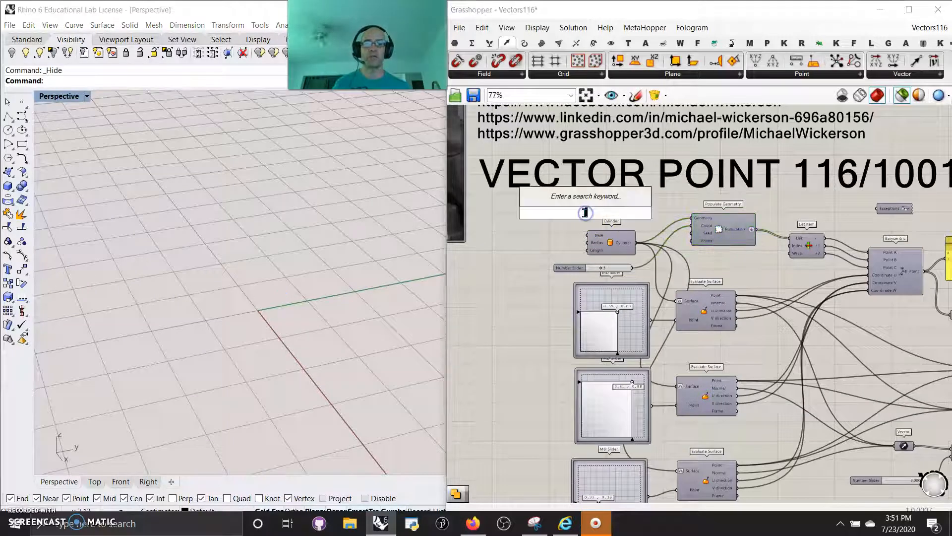
type("12")
key("Return")
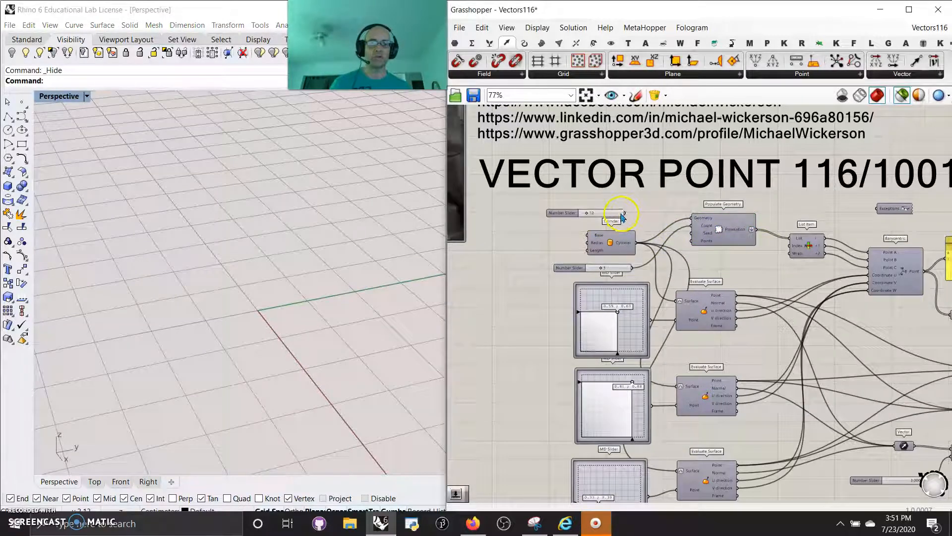
left_click_drag(725, 229, 744, 233)
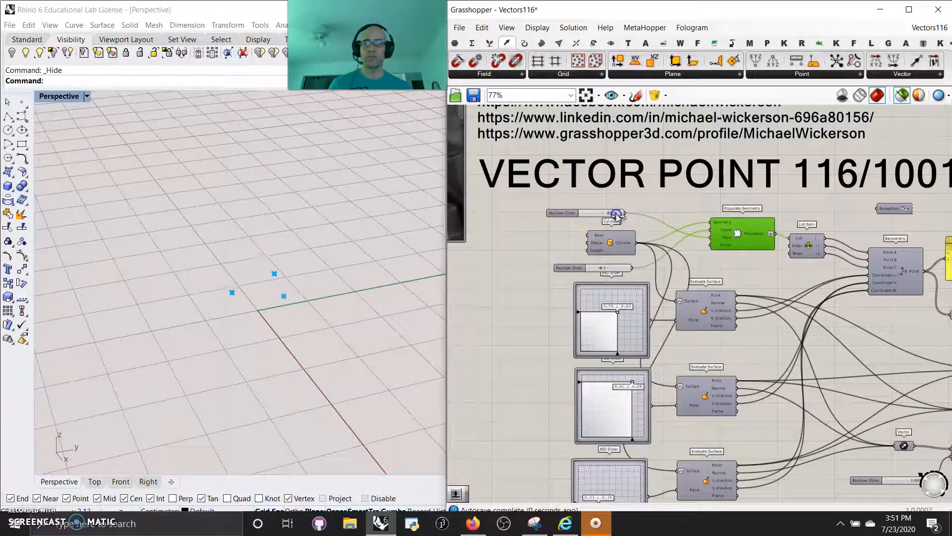
Examine how Populate Geometry, List Item and the Evaluate Surface components feed the inputs of the Barycentric component
right_click_drag(756, 306, 657, 256)
scroll(657, 256, "down", 2)
scroll(690, 226, "up", 3)
scroll(691, 226, "up", 3)
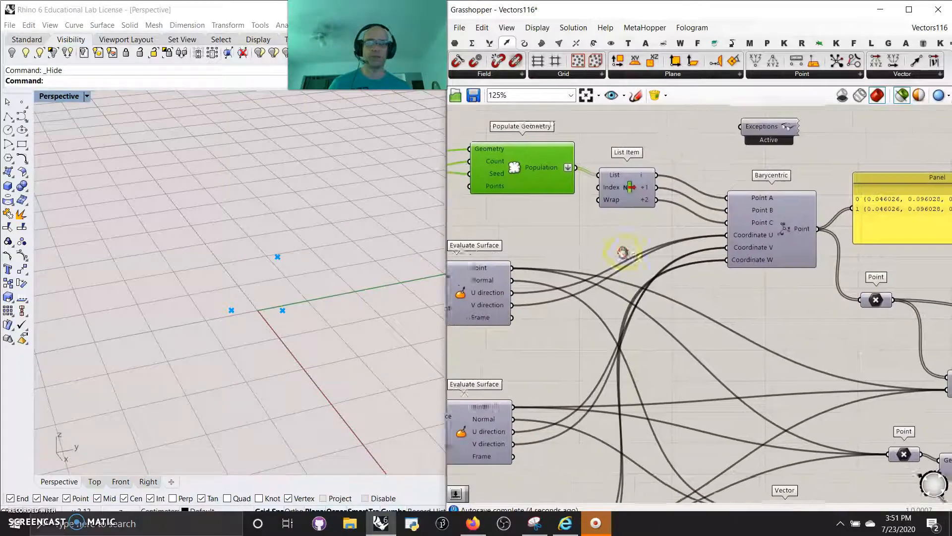
right_click_drag(557, 252, 593, 225)
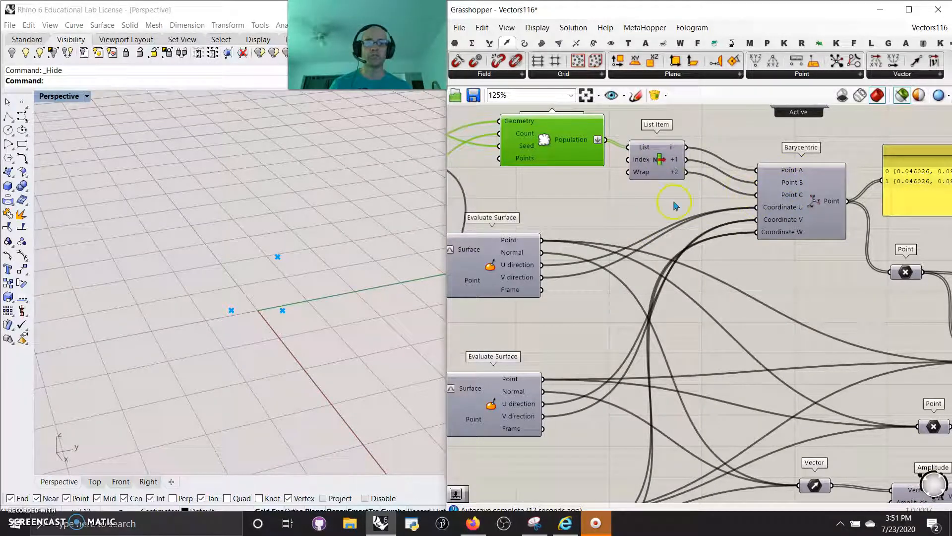
scroll(665, 195, "down", 3)
right_click_drag(648, 219, 724, 279)
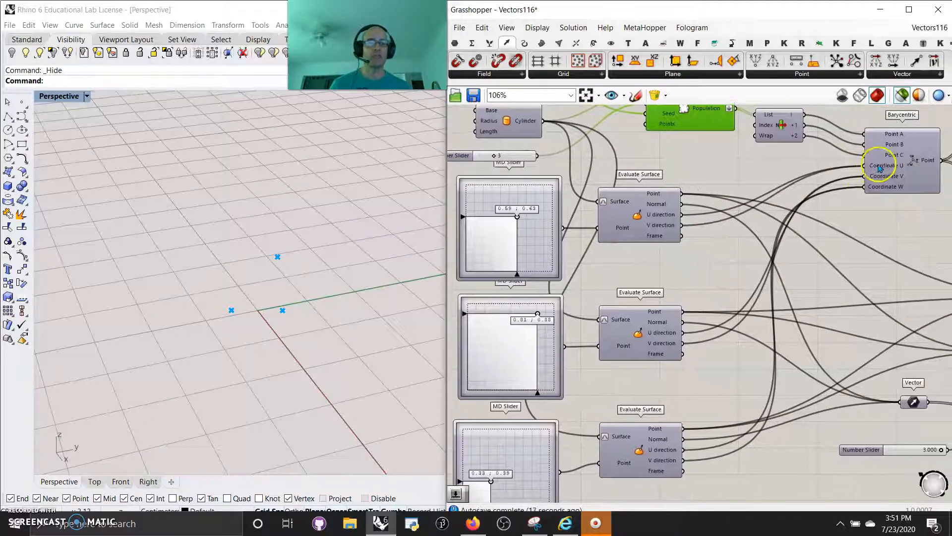
right_click_drag(903, 255, 759, 259)
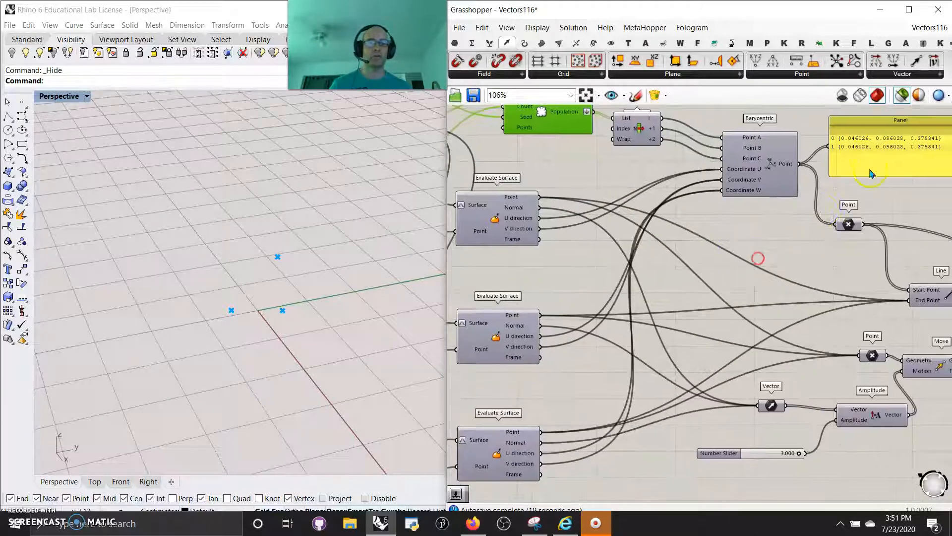
right_click_drag(693, 247, 792, 229)
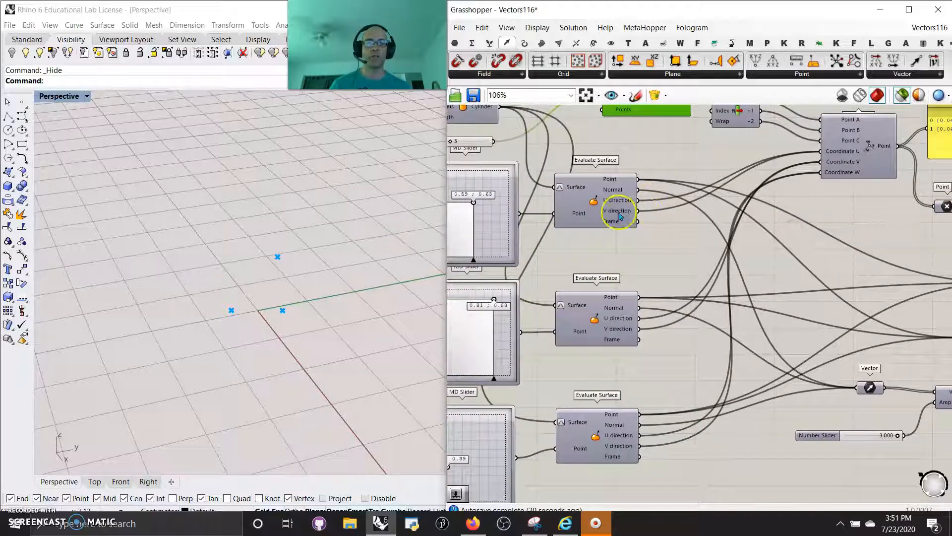
right_click_drag(571, 259, 701, 247)
right_click_drag(674, 190, 675, 259)
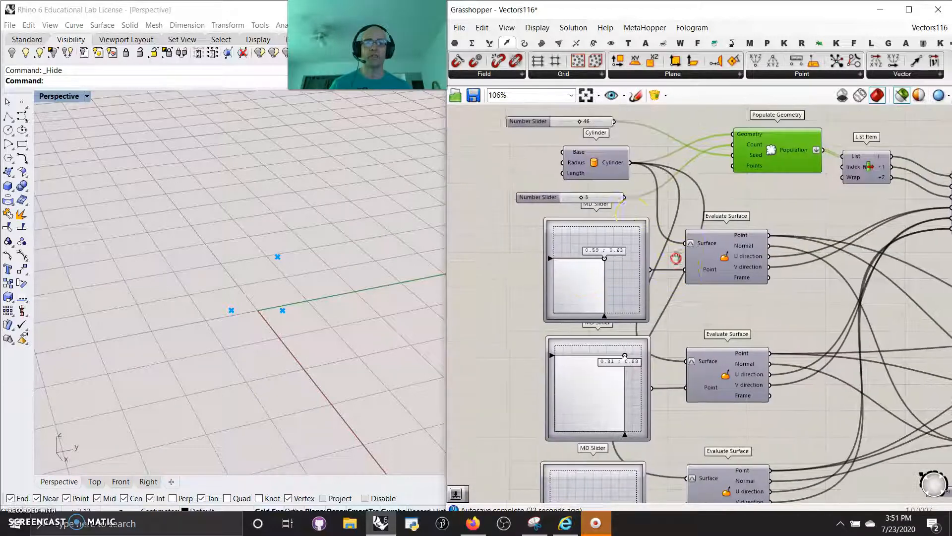
Set the first MD Slider to 0.51 ; 0.49 and preview the first Evaluate Surface together with the Cylinder
left_click(606, 170)
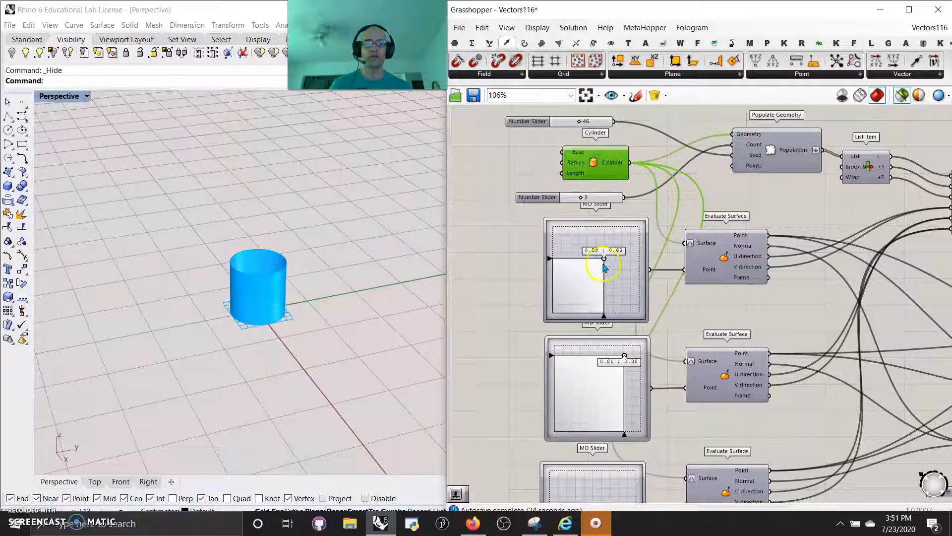
left_click(723, 256)
mouse_move(603, 262)
left_mouse_down()
mouse_move(597, 273)
mouse_move(629, 274)
mouse_move(593, 280)
mouse_move(616, 276)
mouse_move(620, 253)
mouse_move(598, 272)
left_mouse_up()
left_click(588, 180, "shift")
right_click_drag(615, 374, 598, 274)
Preview the Cylinder together with all three Evaluate Surface components in the viewport
left_click(608, 296)
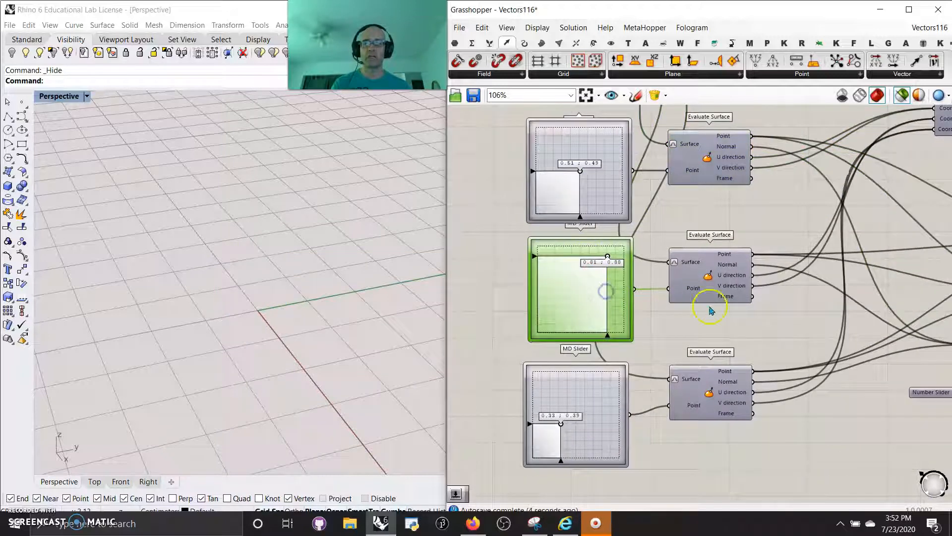
left_click(687, 276)
right_click_drag(595, 206, 597, 288)
left_click(575, 158, "shift")
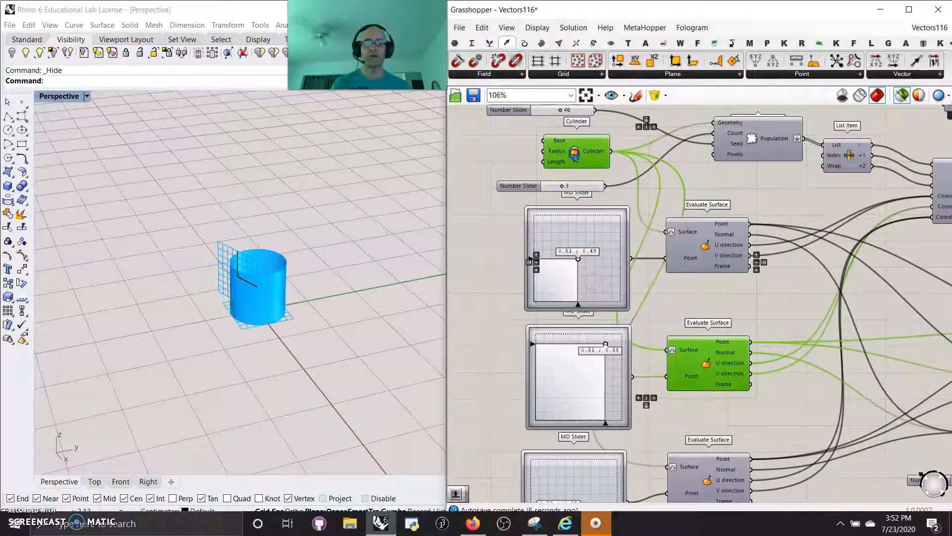
left_click(699, 252, "shift")
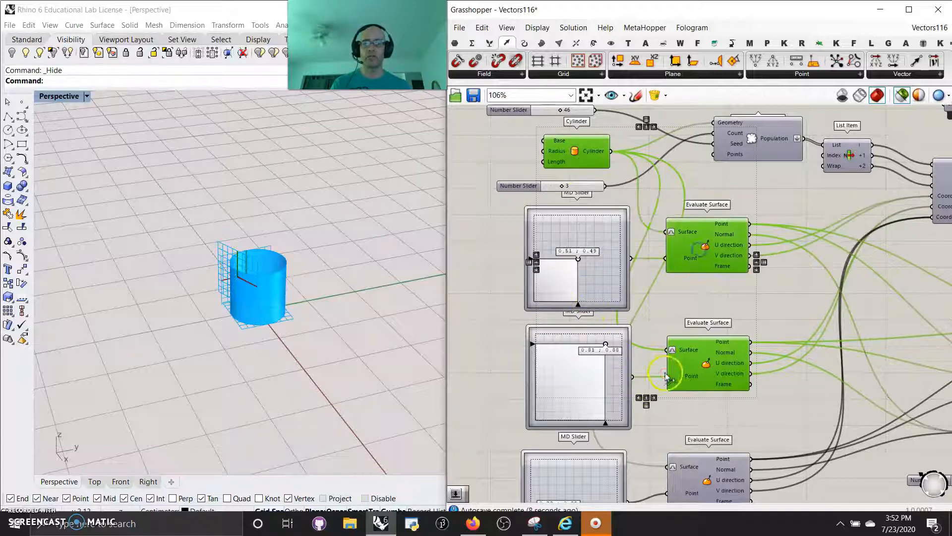
right_click_drag(671, 373, 664, 272)
left_click(699, 380, "shift")
Examine the Barycentric component's inputs and preview its result along with the Point component it feeds
right_click_drag(804, 295, 608, 379)
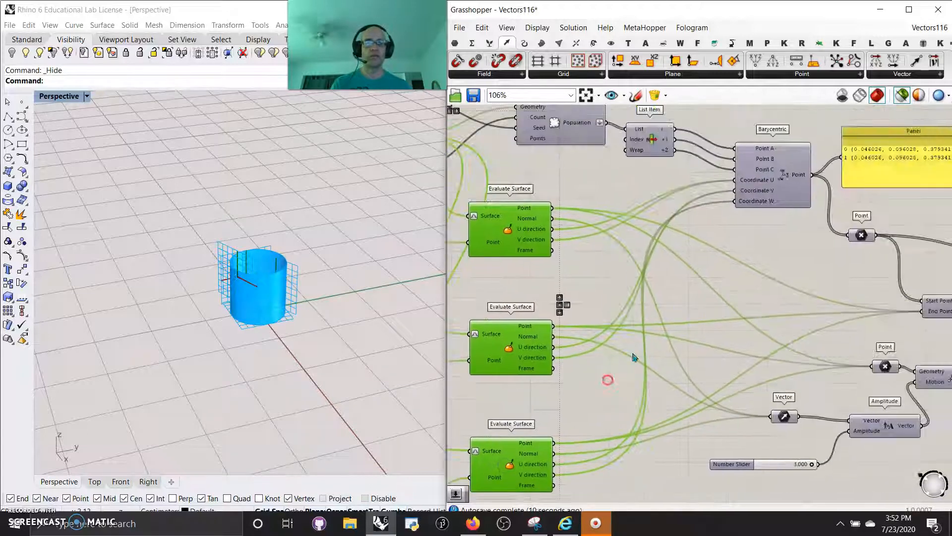
right_click_drag(787, 259, 727, 327)
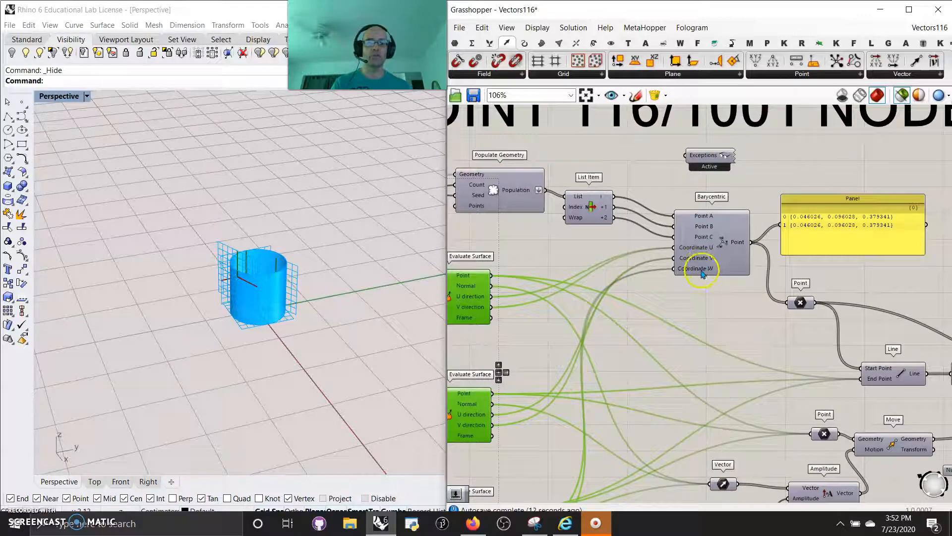
right_click_drag(770, 326, 638, 222)
left_click(663, 200)
right_click_drag(293, 308, 322, 306)
right_click_drag(663, 237, 676, 296)
left_click(602, 205)
left_click(685, 263)
right_click_drag(590, 315, 828, 245)
scroll(273, 332, "up", 5)
scroll(222, 287, "up", 4)
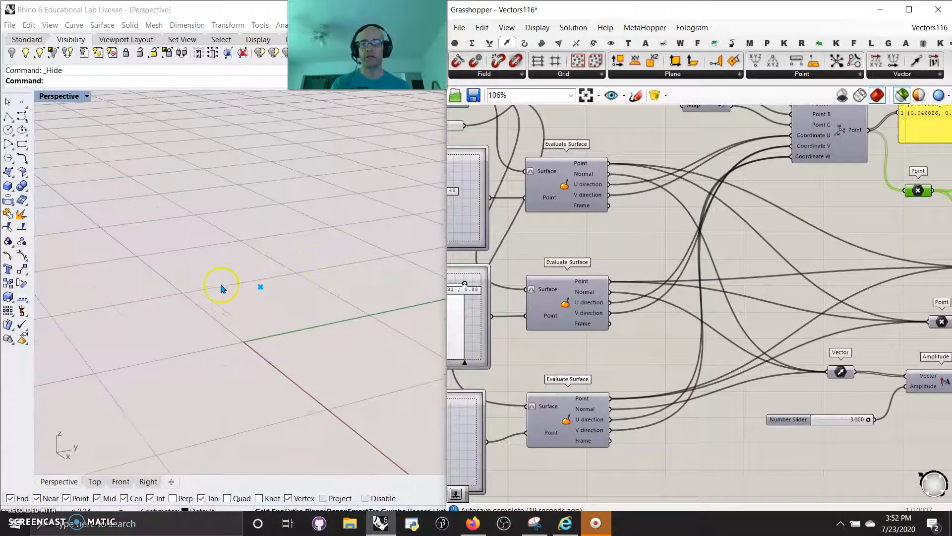
scroll(764, 238, "down", 5)
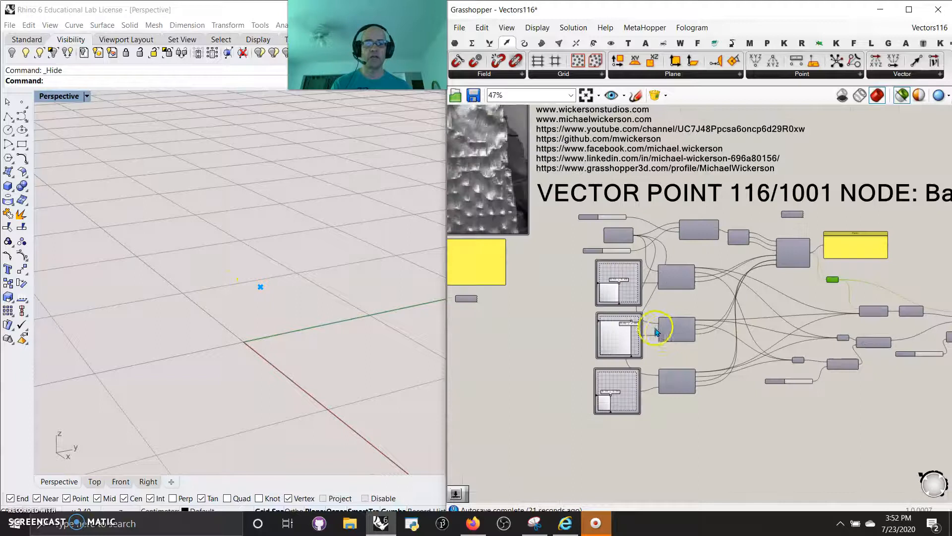
Set the second MD Slider to about 0.9 ; 1.0, raise the first MD Slider slightly, and preview the Barycentric point
scroll(655, 332, "up", 5)
mouse_move(601, 319)
left_mouse_down()
mouse_move(562, 348)
mouse_move(608, 309)
left_mouse_up()
mouse_move(573, 238)
left_mouse_down()
mouse_move(614, 206)
mouse_move(574, 227)
mouse_move(584, 223)
left_mouse_up()
right_click_drag(877, 270, 672, 313)
right_click_drag(803, 330, 649, 276)
left_click(614, 157)
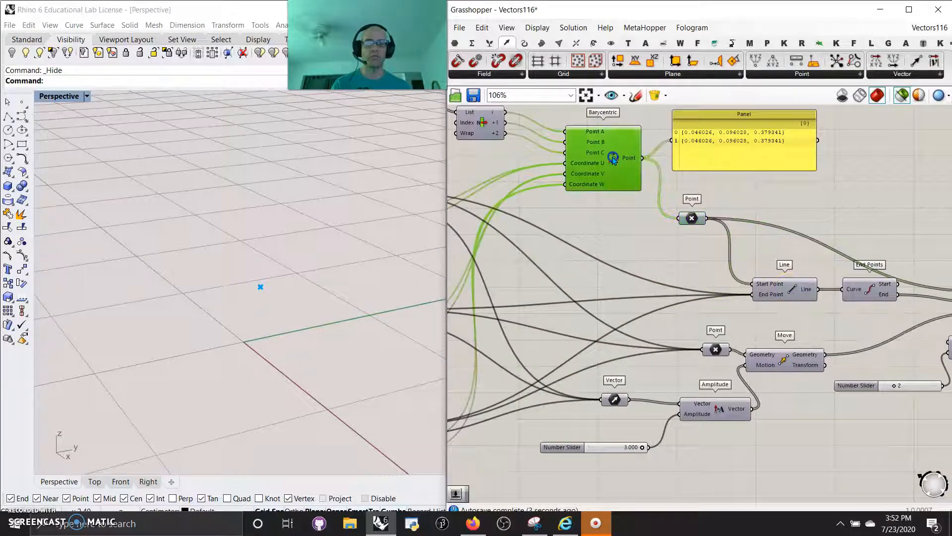
Move the Barycentric output panel near the MD Sliders and set the first MD Slider to about 0.69 ; 0.68
right_click_drag(560, 292, 703, 308)
right_click_drag(617, 289, 673, 273)
scroll(672, 298, "down", 3)
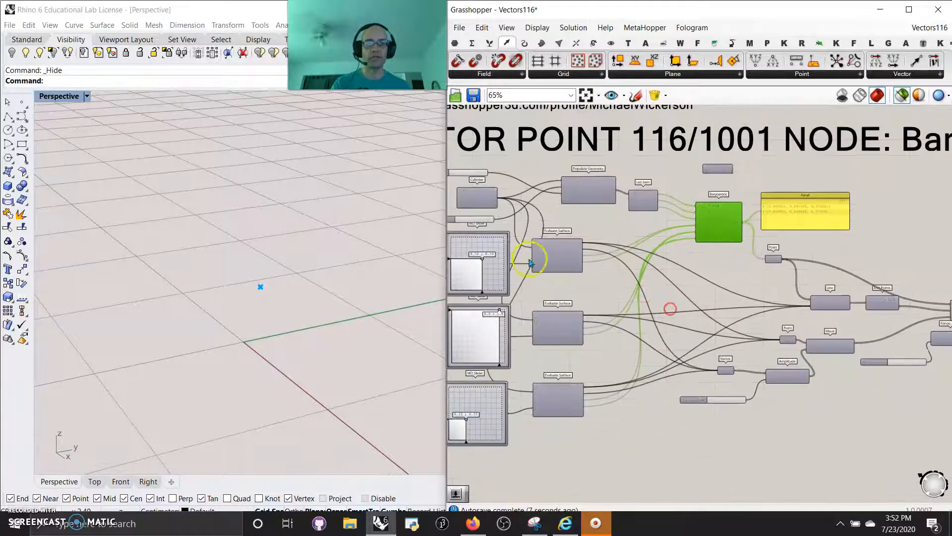
left_click_drag(479, 263, 485, 261)
left_click_drag(817, 224, 616, 289)
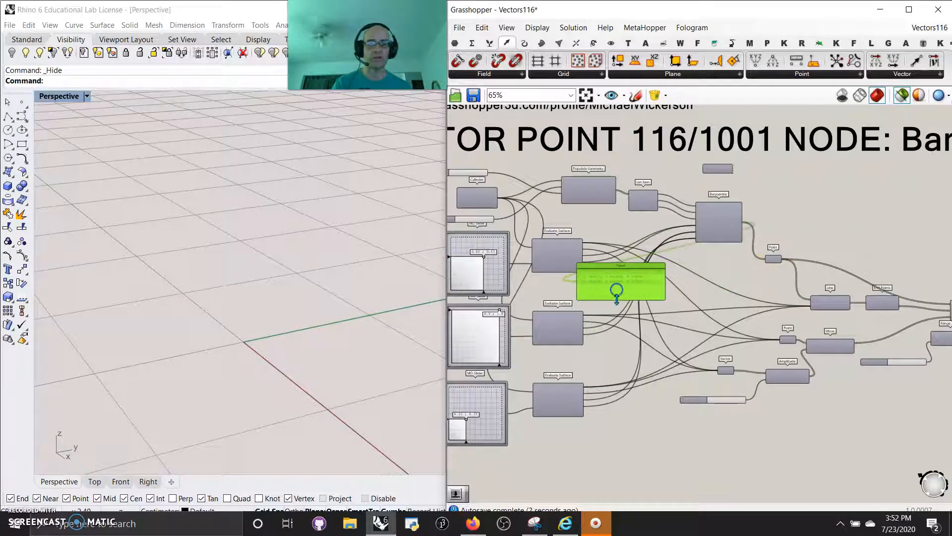
scroll(617, 290, "up", 5)
right_click_drag(617, 291, 813, 333)
left_click(498, 237)
mouse_move(520, 226)
left_mouse_down()
mouse_move(496, 242)
mouse_move(528, 219)
left_mouse_up()
Move the output panel back beside the Barycentric component
scroll(536, 245, "down", 5)
right_click_drag(642, 282, 559, 274)
left_click_drag(596, 262, 831, 197)
Preview the Point component after Barycentric and the Line component that connects it to the evaluated surface points
scroll(648, 228, "up", 4)
right_click_drag(549, 219, 672, 214)
right_click_drag(552, 277, 609, 259)
scroll(709, 267, "down", 2)
right_click_drag(808, 284, 604, 284)
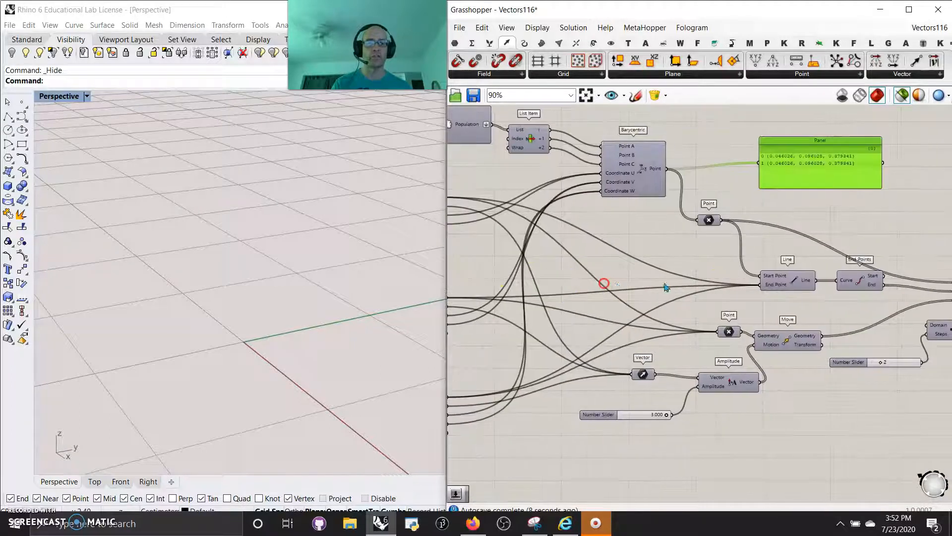
left_click(709, 220)
left_click(792, 282)
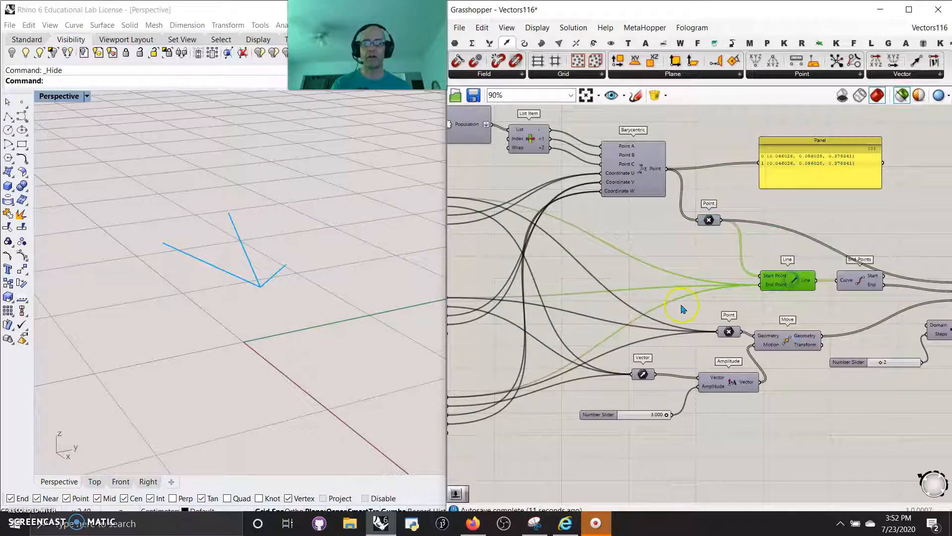
Preview the Cylinder together with the Line component and view both from above
right_click_drag(556, 166, 767, 258)
left_click(516, 229)
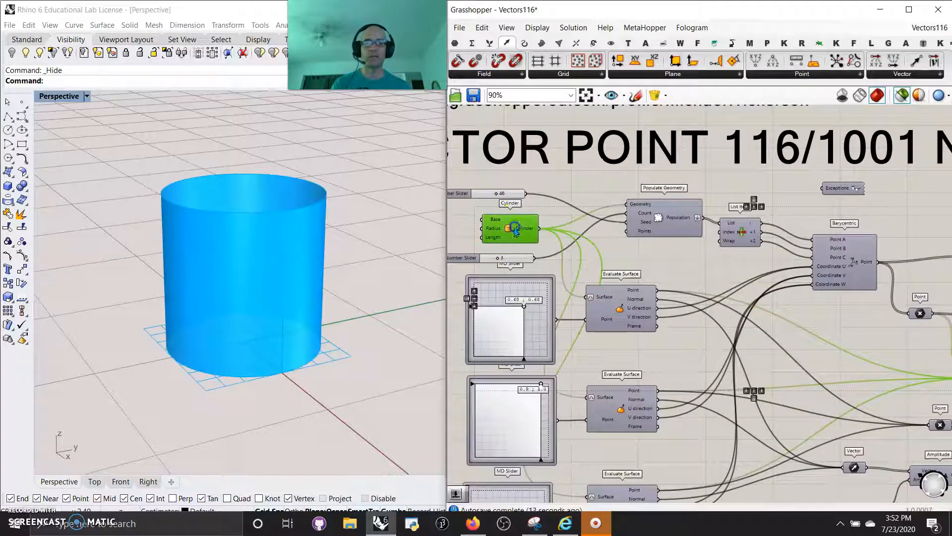
right_click_drag(800, 340, 691, 334)
right_click_drag(427, 298, 301, 179)
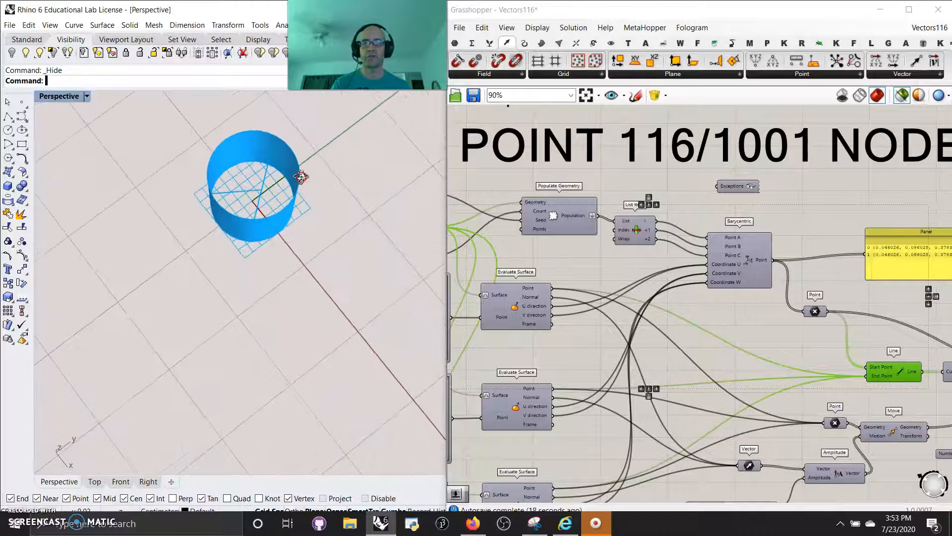
Preview the Point component that feeds Move together with the points that Move produces
right_click_drag(776, 400, 597, 294)
right_click_drag(553, 228, 572, 236)
right_click_drag(819, 313, 699, 271)
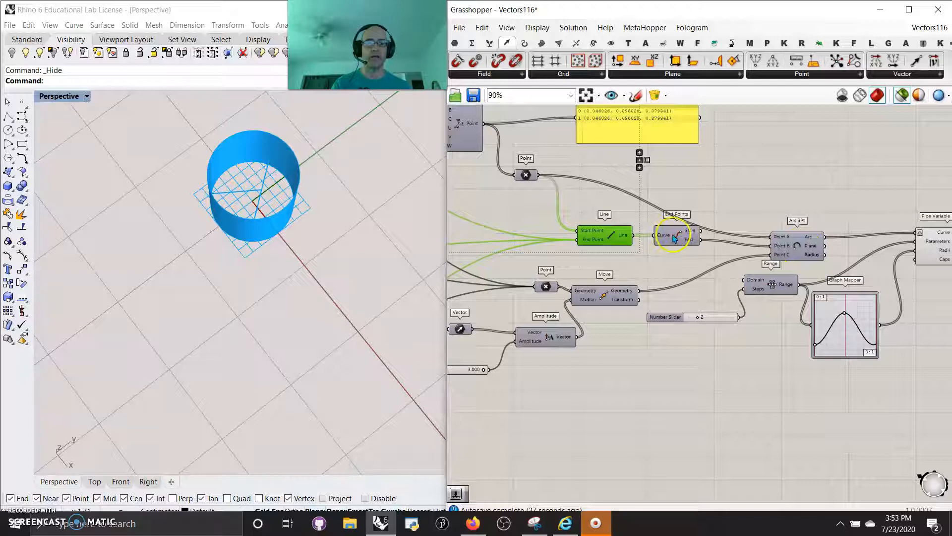
left_click(601, 301)
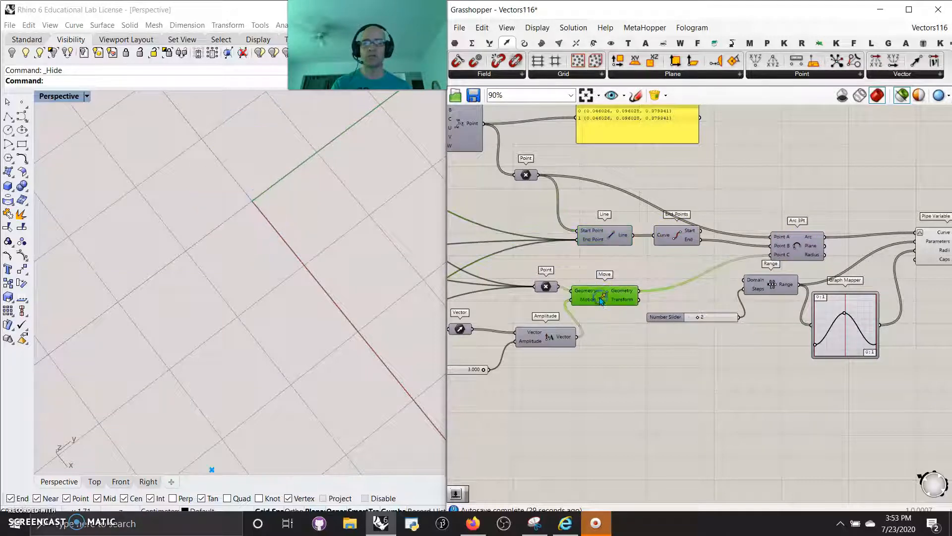
right_click_drag(595, 355, 743, 375)
left_click(696, 306)
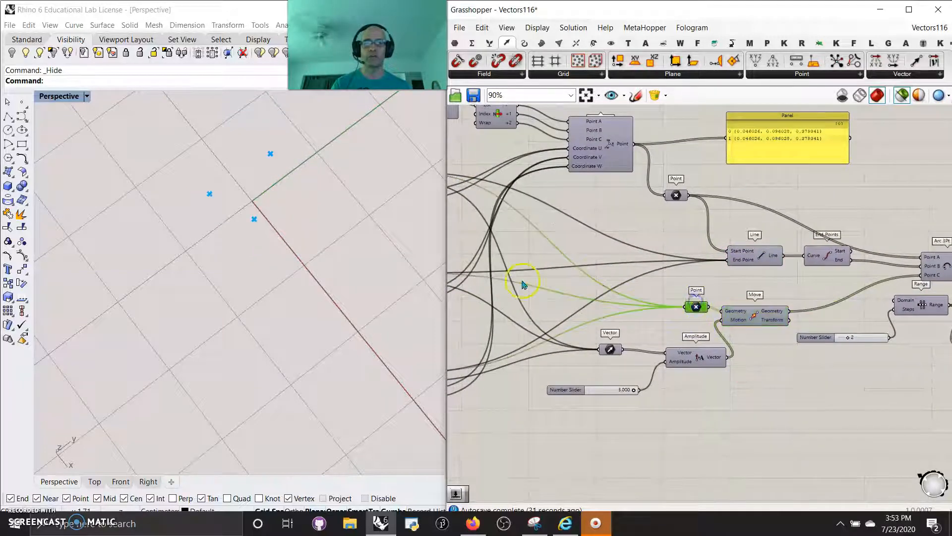
scroll(286, 272, "down", 10)
right_click_drag(286, 272, 318, 240)
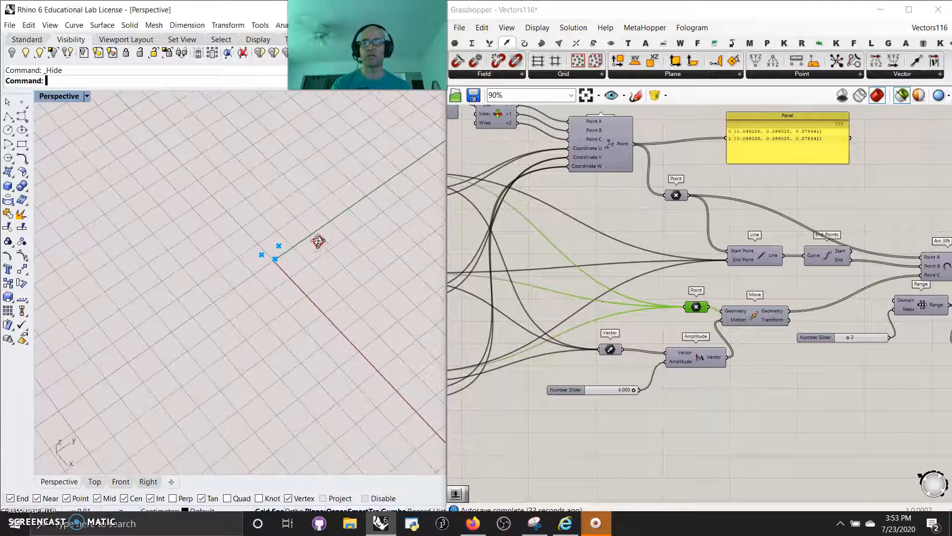
left_click(756, 322, "shift")
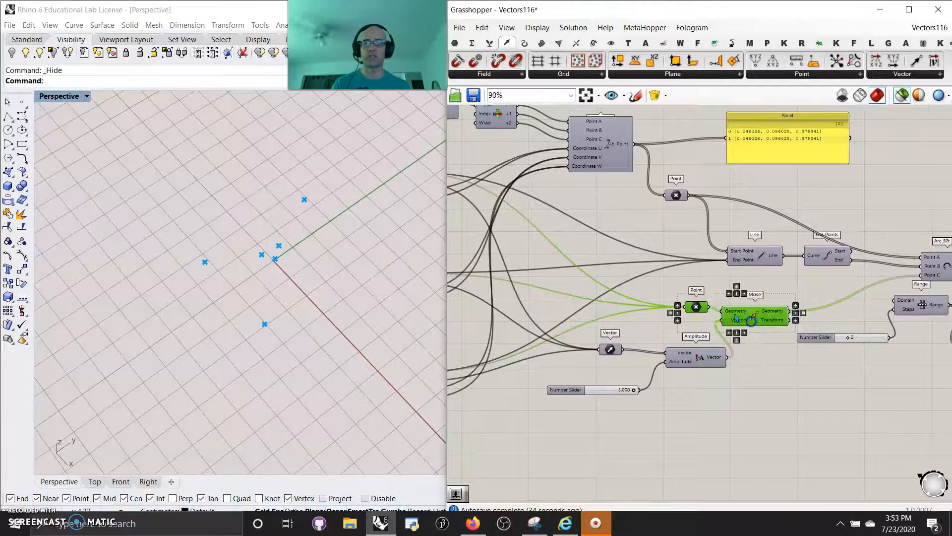
Add the Line and Arc 3Pt components to the preview, and preview the Arc 3Pt curves alone
left_click(738, 257, "shift")
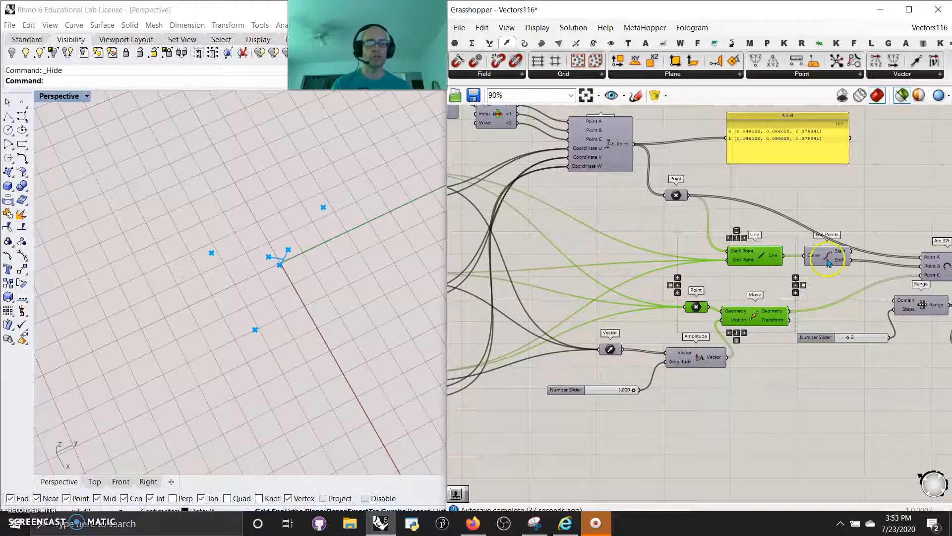
left_click(934, 267, "shift")
right_click_drag(303, 300, 349, 366)
left_click(919, 218)
left_click(936, 267)
right_click_drag(315, 258, 300, 304)
Preview the Pipe Variable geometry built on the arcs and look back over Barycentric's coordinate inputs
right_click_drag(776, 370, 463, 312)
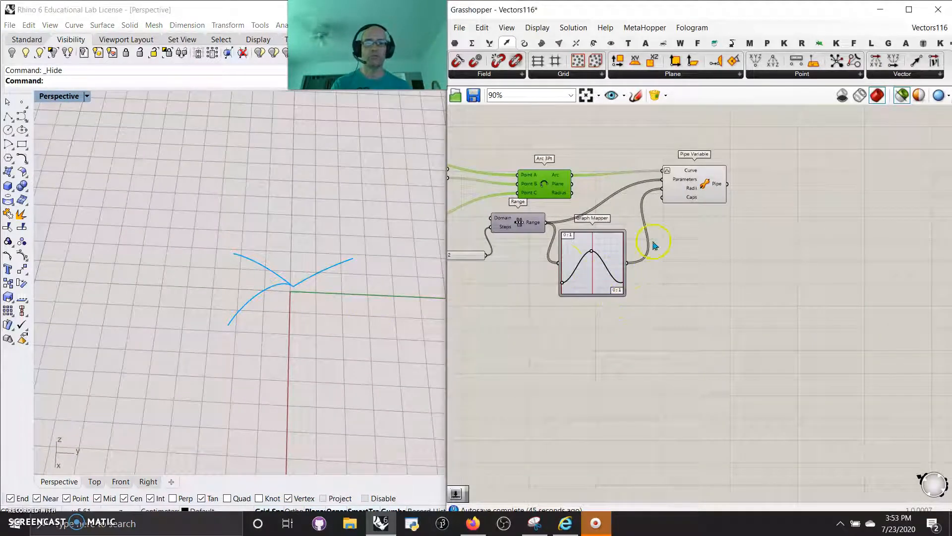
left_click(677, 187)
right_click_drag(301, 342, 712, 389)
right_click_drag(546, 378, 774, 403)
right_click_drag(588, 371, 879, 287)
mouse_move(634, 351)
left_mouse_down()
mouse_move(630, 341)
mouse_move(623, 355)
mouse_move(640, 350)
mouse_move(628, 353)
left_mouse_up()
right_click_drag(754, 301, 576, 462)
scroll(751, 301, "up", 2)
right_click_drag(771, 314, 766, 235)
right_click_drag(750, 277, 632, 342)
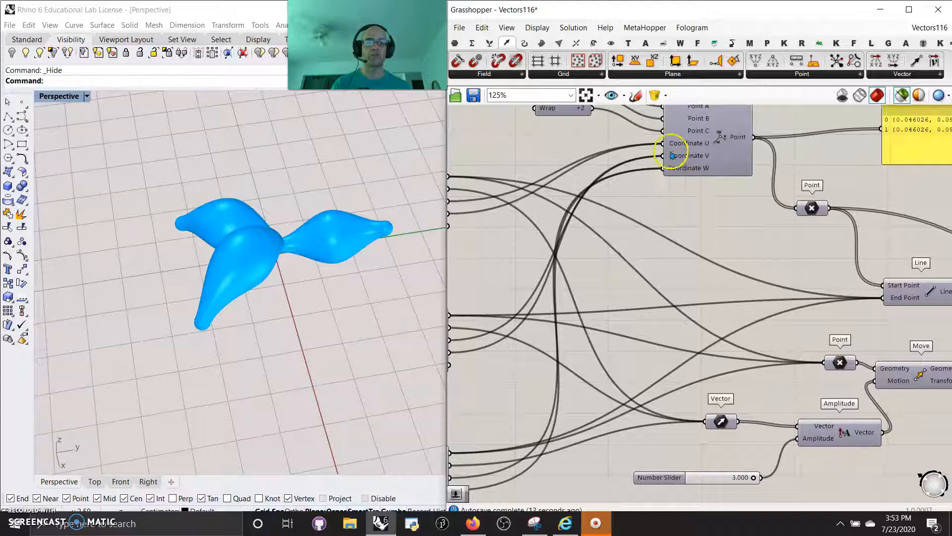
Preview in turn the Point after Barycentric, the Point feeding Move, the Line and the Move component
right_click_drag(750, 272, 665, 282)
left_click(712, 217)
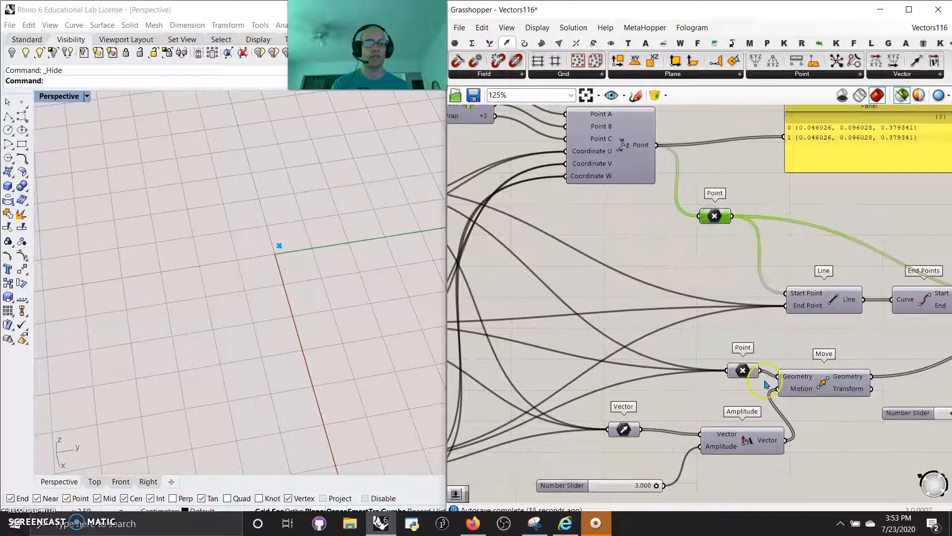
left_click(739, 381)
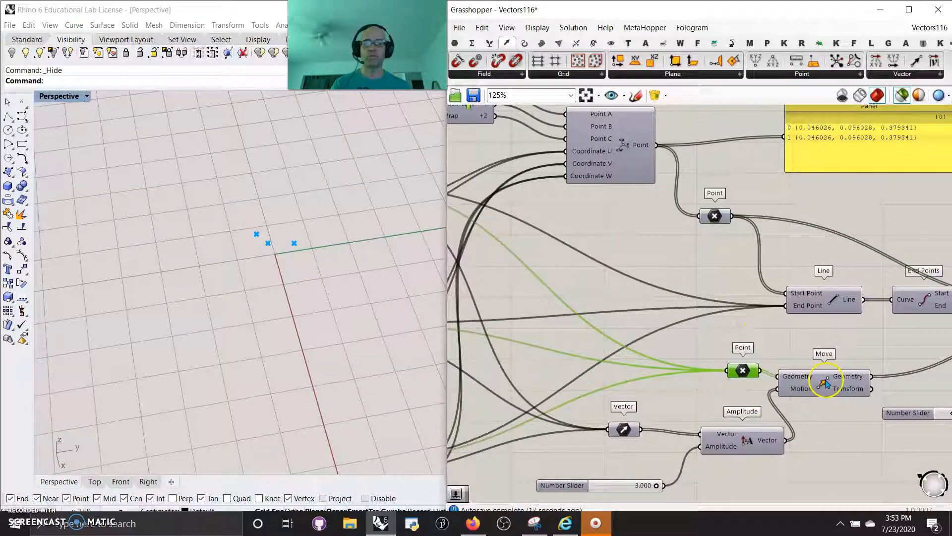
left_click(824, 300)
left_click(824, 379)
Select the Vector parameter that feeds Amplitude, and preview the resulting Move points again
right_click_drag(800, 405, 808, 266)
right_click_drag(666, 300, 709, 309)
left_click(678, 299)
right_click_drag(798, 270, 715, 308)
left_click(795, 295)
right_click_drag(773, 281, 767, 332)
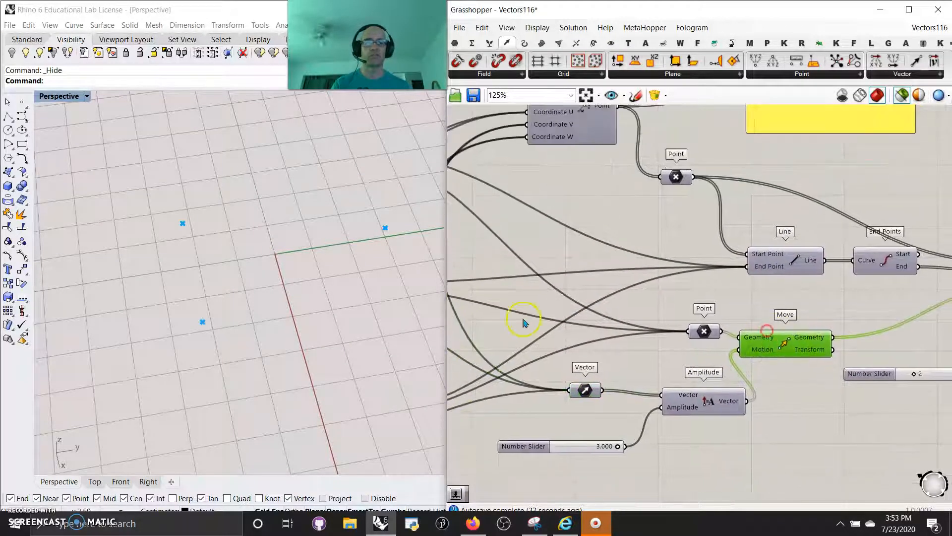
Preview the Barycentric point and read its coordinates at the component's output and in the Panel
scroll(533, 321, "down", 2)
right_click_drag(545, 301, 598, 310)
left_click(613, 176)
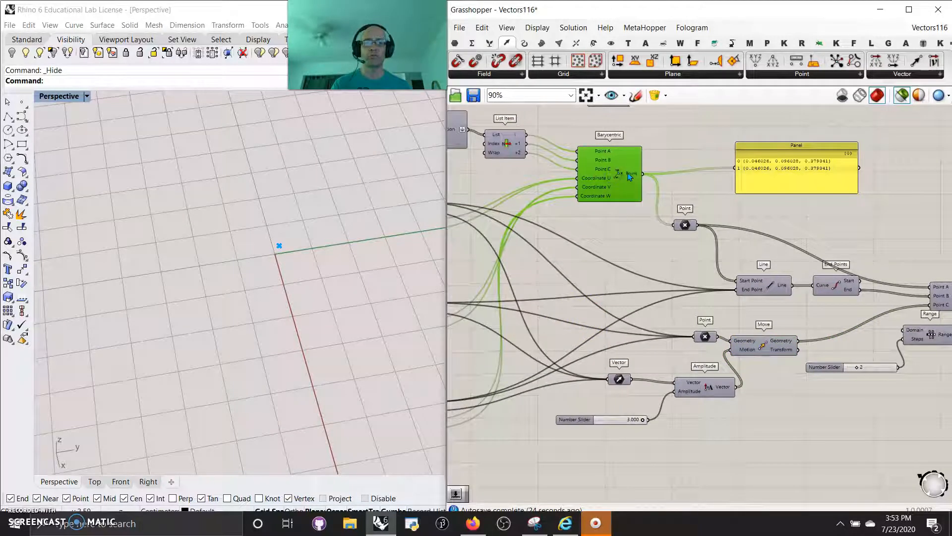
mouse_move(630, 178)
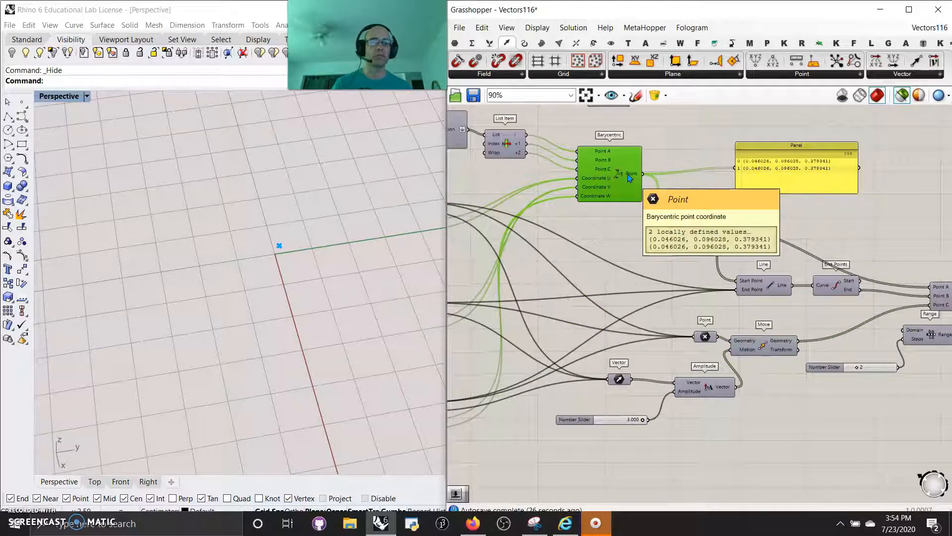
scroll(772, 192, "up", 3)
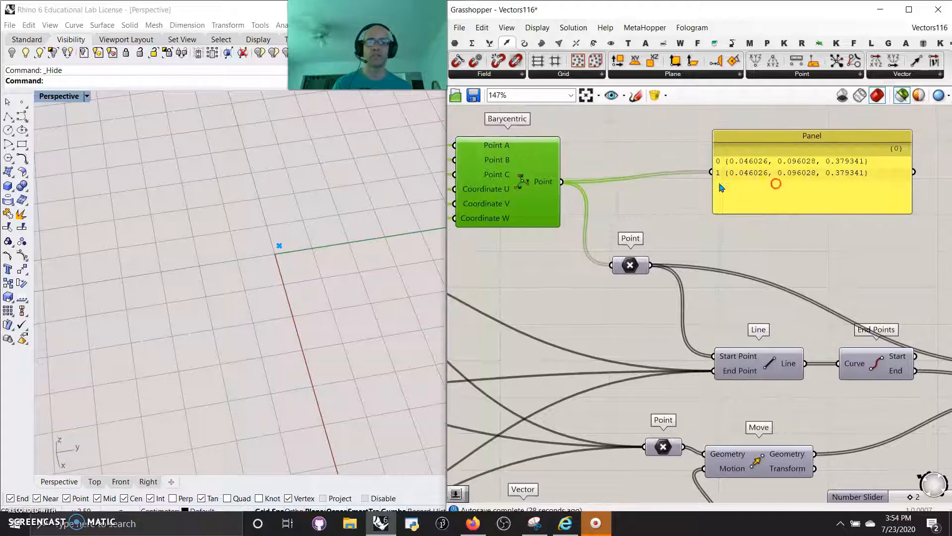
scroll(615, 215, "down", 3)
Preview the Populate Geometry points and examine how they and the Evaluate Surface outputs feed Barycentric
right_click_drag(588, 247, 644, 270)
right_click_drag(556, 189, 680, 228)
left_click(602, 203)
right_click_drag(681, 282, 632, 233)
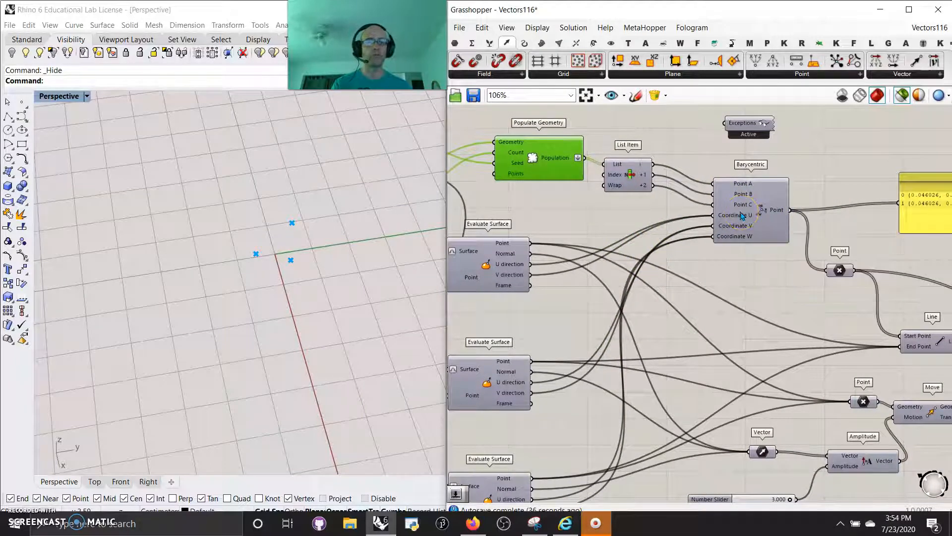
right_click_drag(776, 288, 729, 270)
scroll(716, 268, "down", 1)
right_click_drag(655, 346, 684, 299)
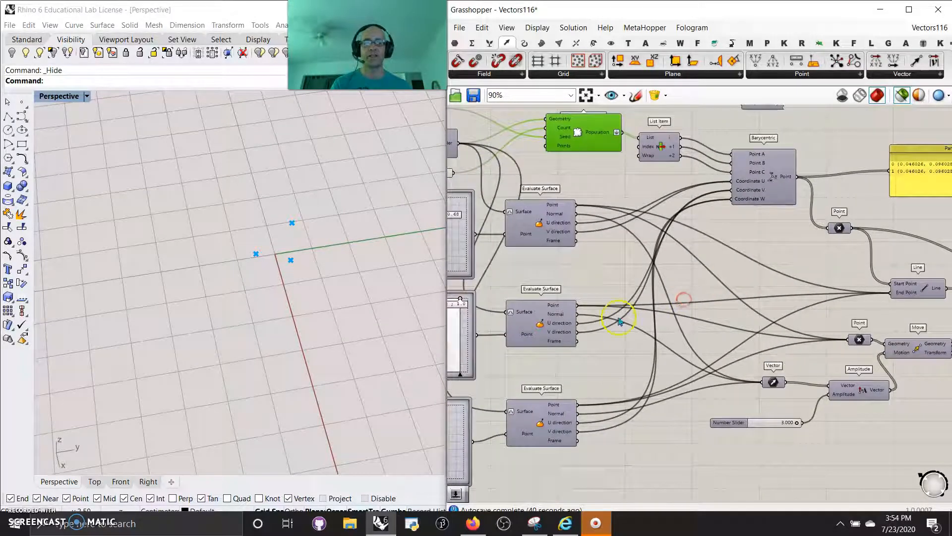
right_click_drag(609, 266, 607, 281)
Check the List Item component, and preview the Barycentric point together with the Populate Geometry points and the Line
left_click(655, 166)
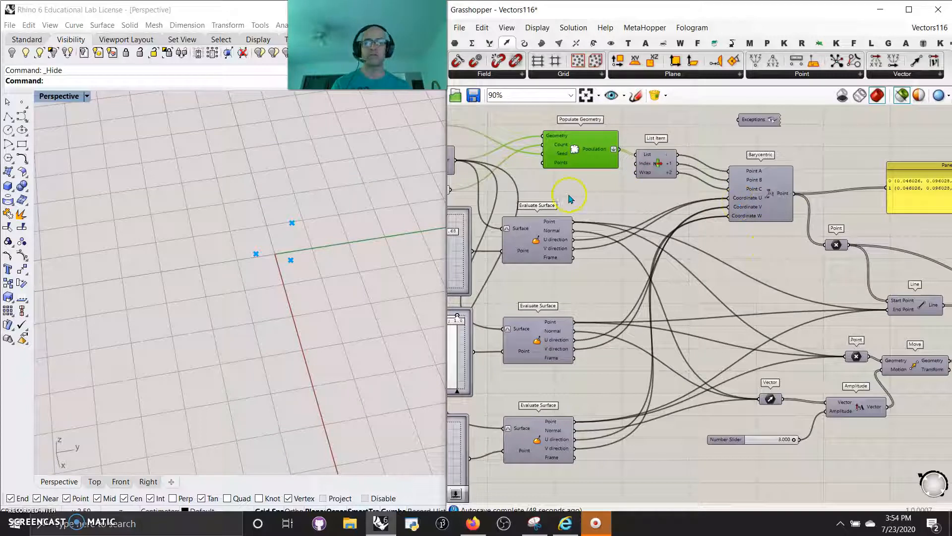
right_click_drag(288, 252, 288, 268)
left_click(655, 164)
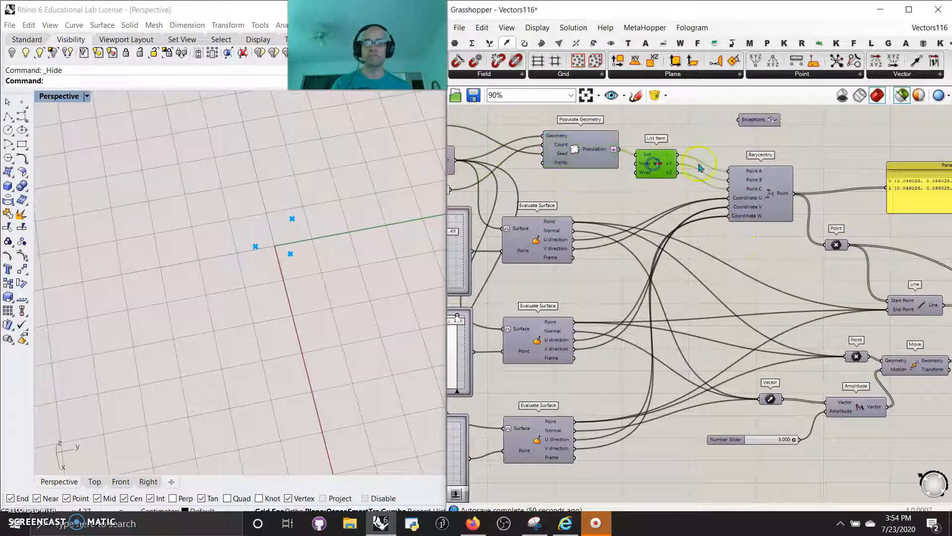
left_click(764, 191)
left_click(584, 156, "shift")
right_click_drag(590, 255, 555, 205)
right_click_drag(847, 268, 638, 263)
left_click(681, 250, "shift")
right_click_drag(342, 269, 308, 204)
Preview the Pipe Variable geometry in the four-viewport layout and frame it more closely in Perspective
right_click_drag(817, 412, 660, 352)
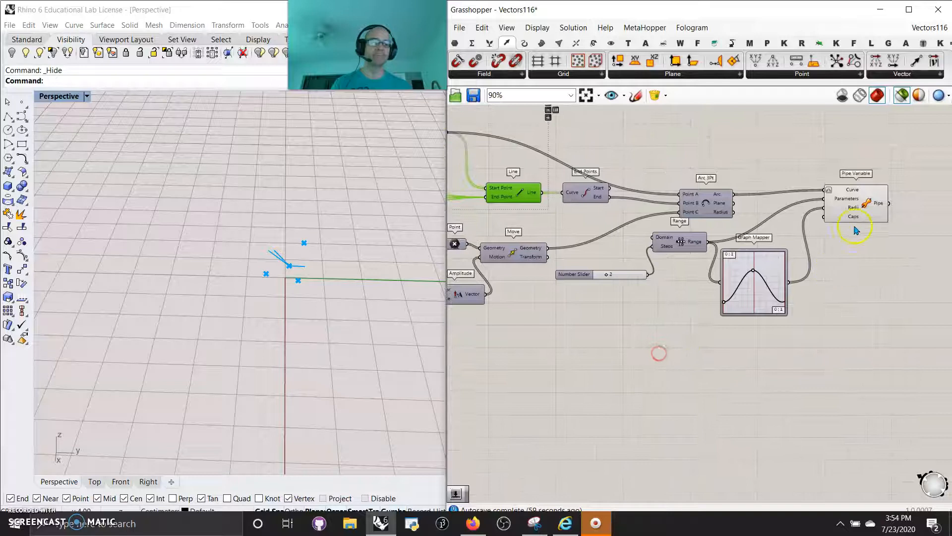
left_click(859, 208)
right_click_drag(514, 339, 639, 352)
double_click(71, 97)
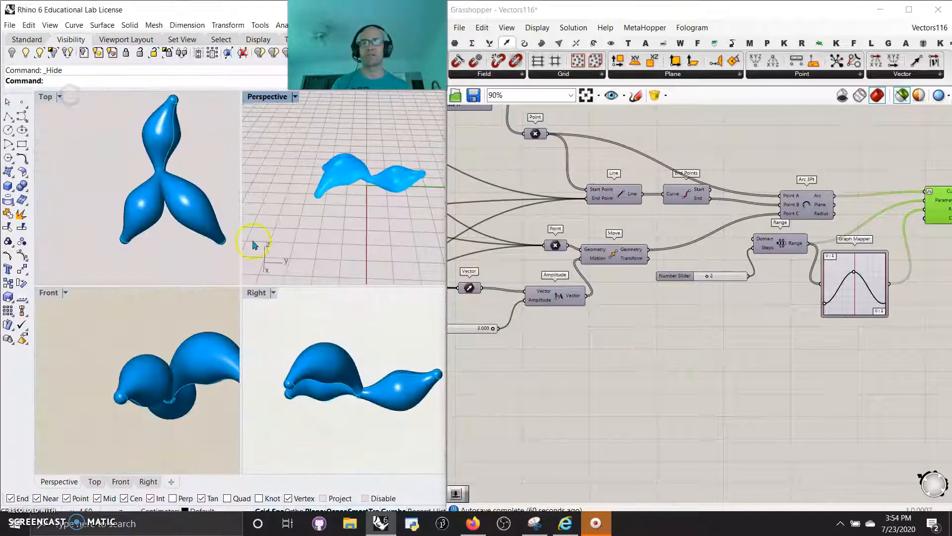
left_click(20, 38)
left_click(190, 53)
Examine the wiring from the Cylinder and MD Sliders through Evaluate Surface and List Item into Barycentric and the downstream components
right_click_drag(468, 200, 657, 281)
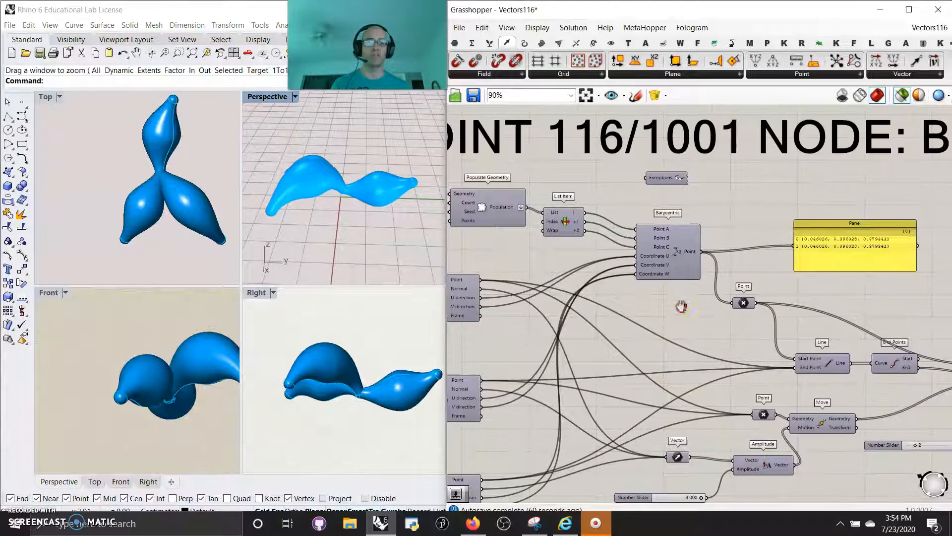
scroll(658, 223, "up", 5)
right_click_drag(674, 296, 721, 228)
right_click_drag(670, 292, 787, 207)
scroll(767, 226, "down", 3)
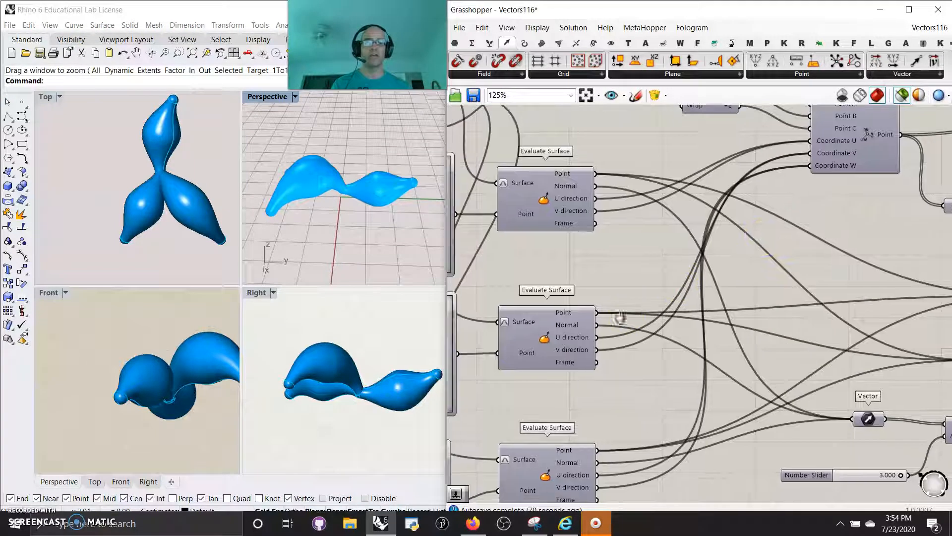
right_click_drag(629, 314, 676, 250)
scroll(677, 335, "down", 3)
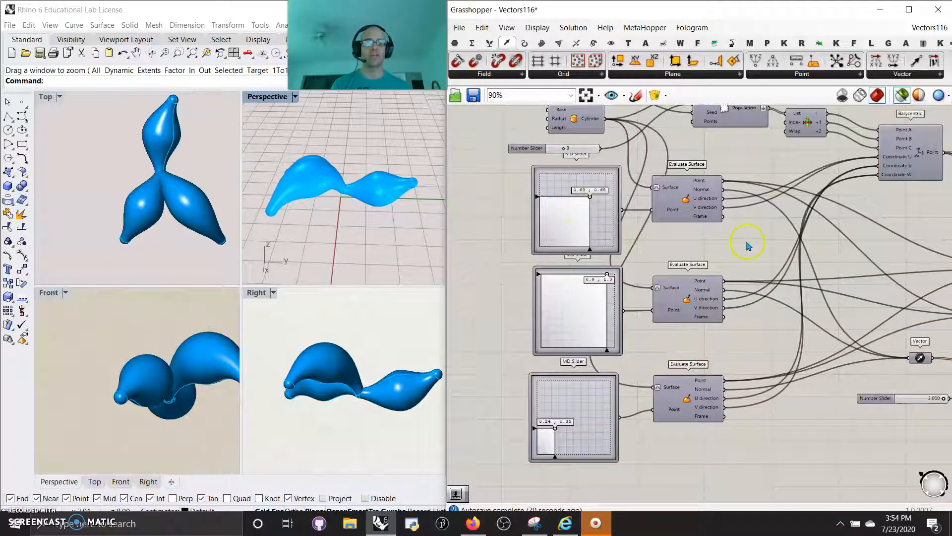
right_click_drag(747, 245, 618, 293)
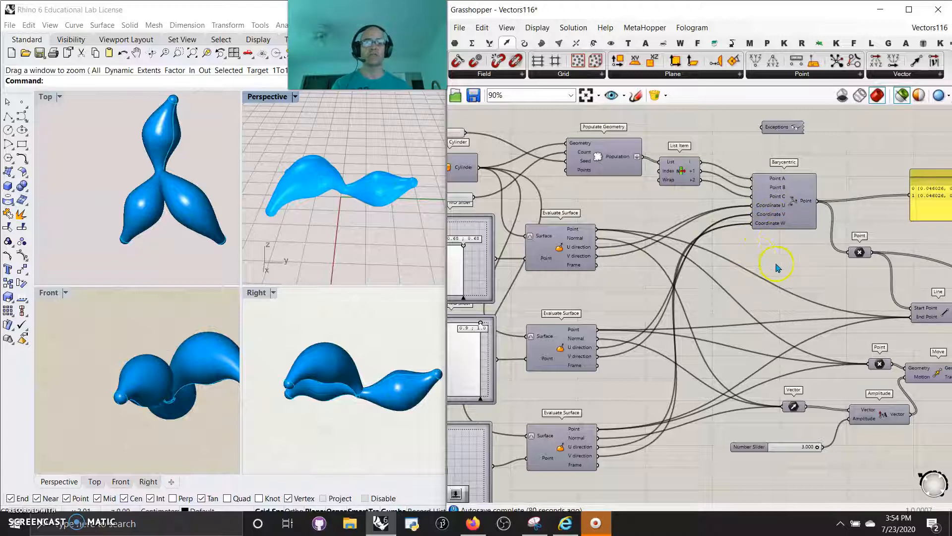
right_click_drag(777, 278, 648, 309)
scroll(699, 278, "down", 4)
scroll(649, 305, "up", 5)
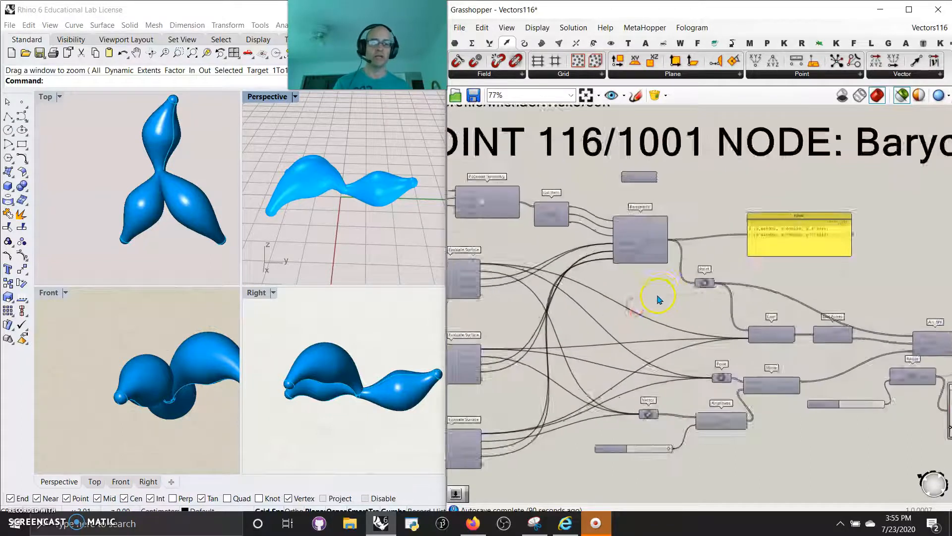
scroll(595, 273, "down", 2)
right_click_drag(605, 278, 852, 310)
right_click_drag(642, 296, 809, 321)
Select the Cylinder and turn off the selected-only preview so all preview-enabled geometry is drawn
left_click_drag(674, 226, 637, 222)
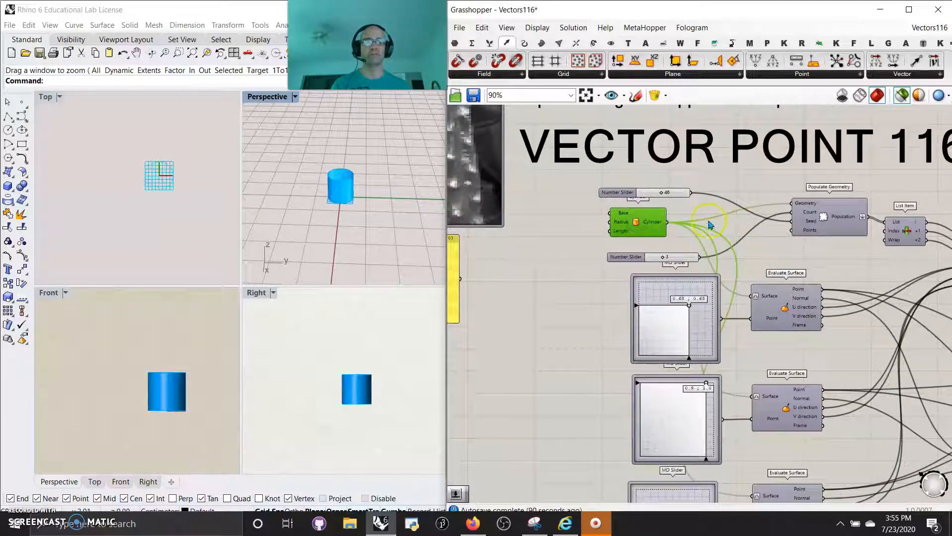
left_click(901, 96)
right_click_drag(416, 234, 415, 259)
Add a Sphere component below the Cylinder and transfer all of the Cylinder's output wires to it
left_click(541, 43)
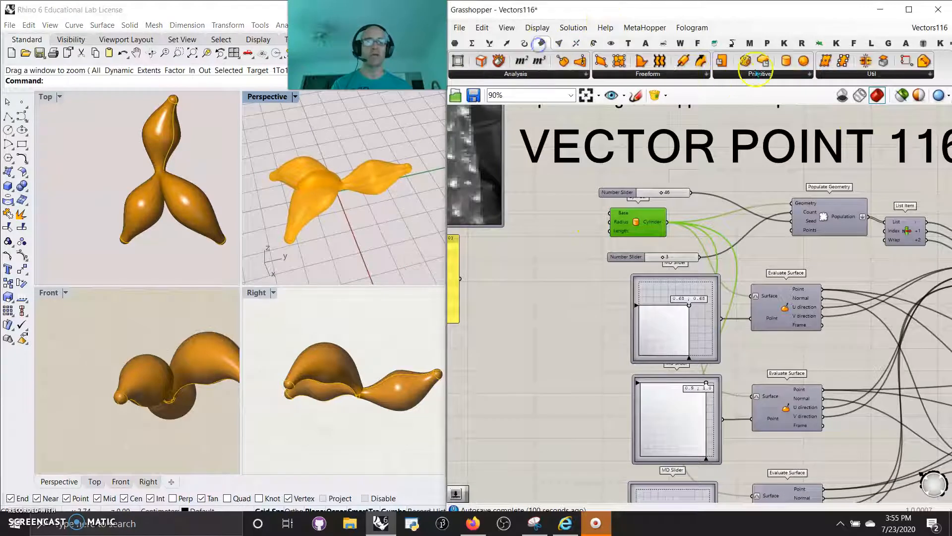
left_click_drag(561, 295, 560, 295)
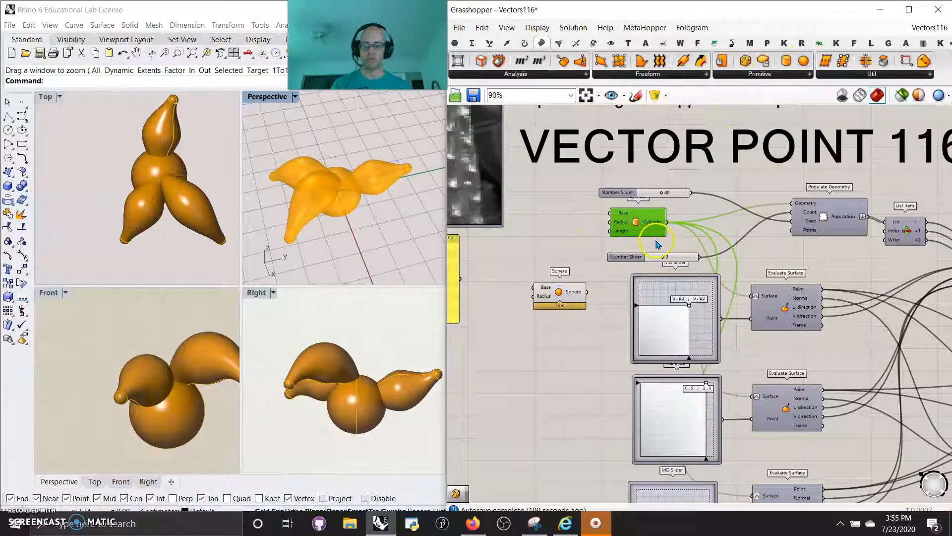
left_click_drag(669, 223, 585, 285, "ctrl+shift")
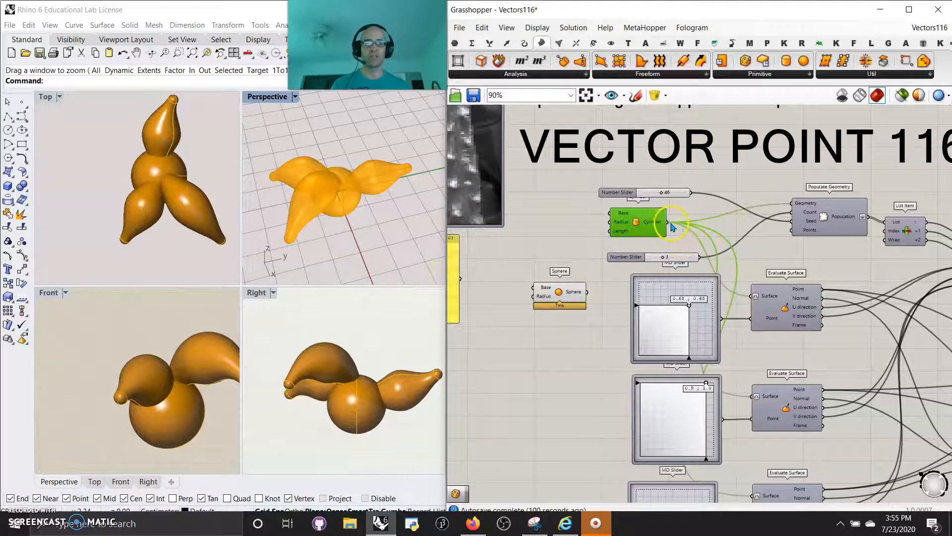
left_click(579, 245)
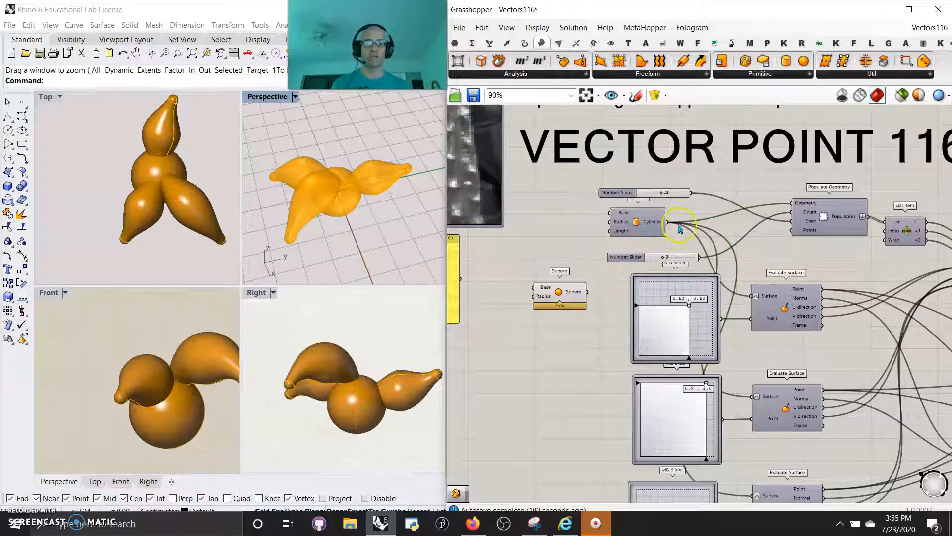
left_click_drag(667, 223, 586, 293, "ctrl+shift")
right_click_drag(375, 227, 357, 218)
left_click(562, 225)
Turn off the Sphere component's preview and inspect the variable pipes without it
right_click(574, 293)
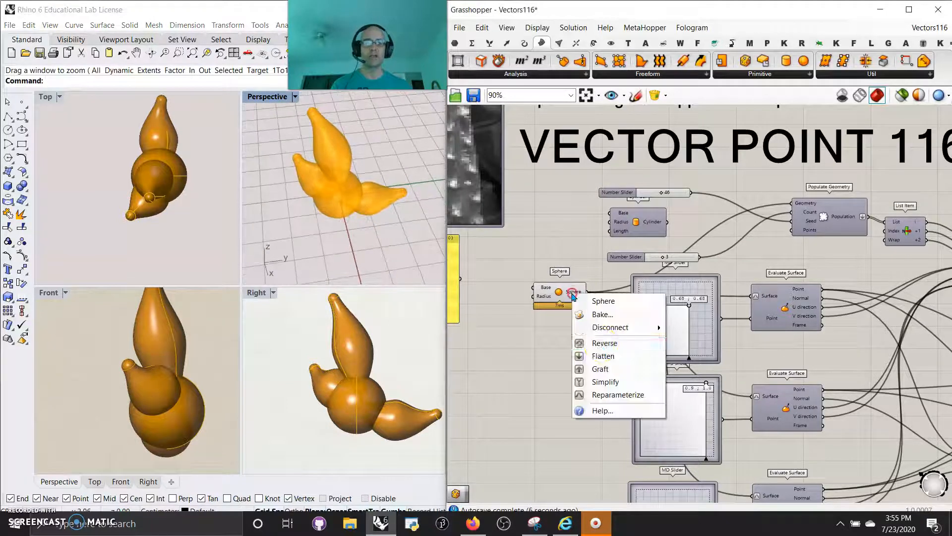
left_click(554, 294)
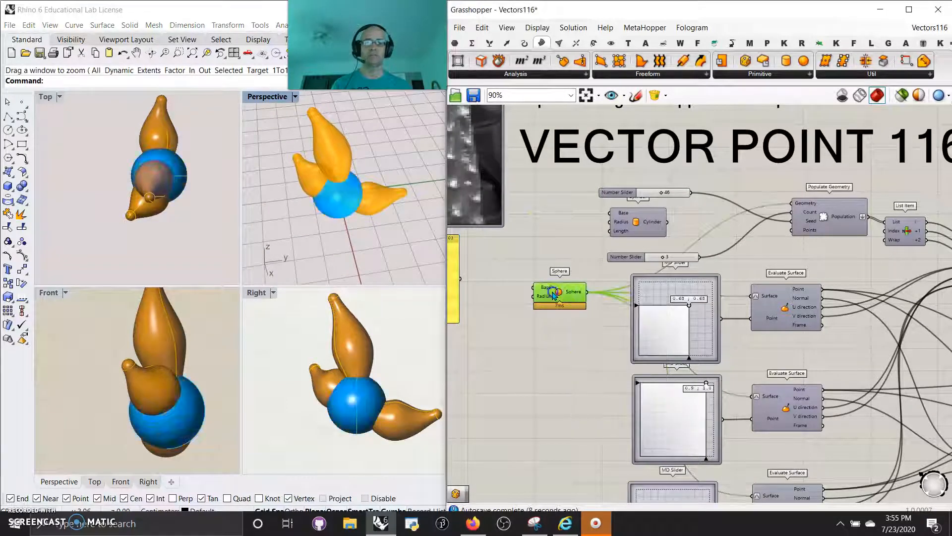
right_click(577, 337)
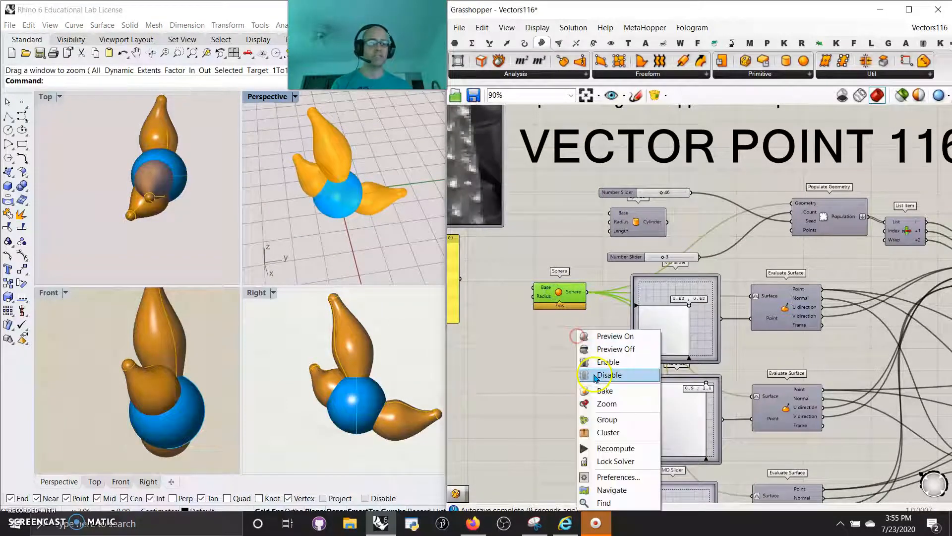
left_click(611, 349)
right_click_drag(378, 237, 353, 108)
mouse_move(336, 238)
right_mouse_down()
mouse_move(393, 174)
mouse_move(324, 210)
mouse_move(356, 233)
mouse_move(361, 250)
mouse_move(340, 202)
mouse_move(330, 232)
right_mouse_up()
scroll(333, 213, "up", 4)
scroll(340, 202, "down", 8)
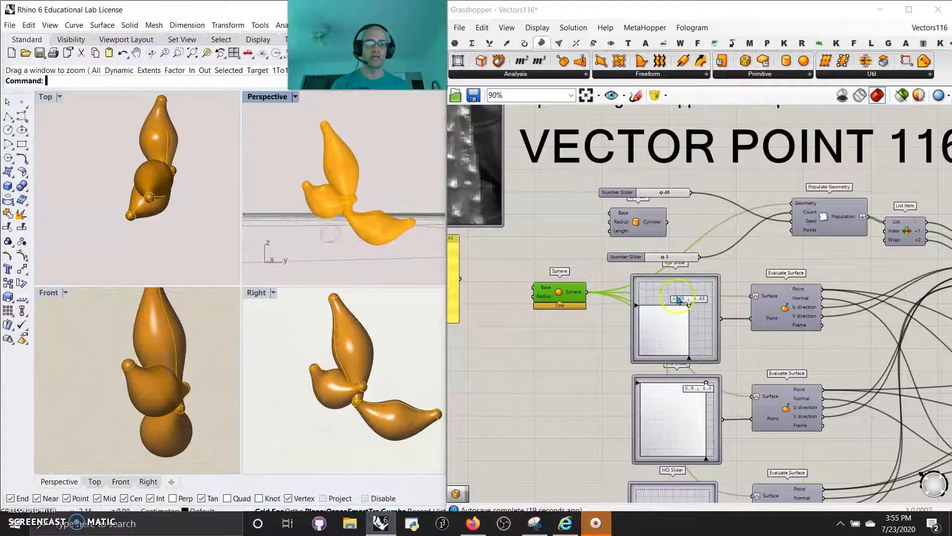
Move the first MD Slider slightly closer to the Sphere component
mouse_move(686, 308)
left_mouse_down()
mouse_move(661, 310)
mouse_move(670, 305)
left_mouse_up()
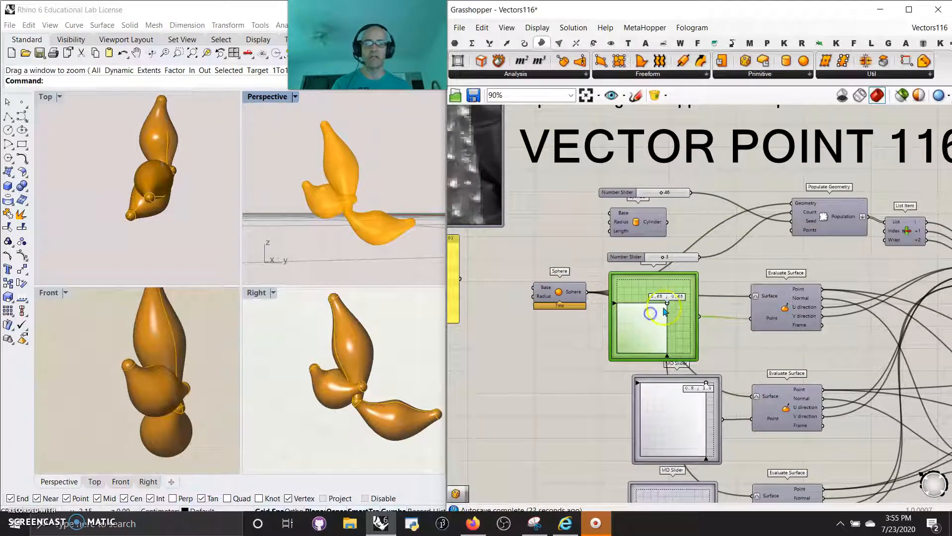
Move the first MD Slider's point downward to lower its second coordinate
scroll(665, 311, "up", 5)
left_click_drag(712, 195, 722, 248)
right_click_drag(715, 321, 676, 155)
Maximize the Perspective viewport and set the second MD Slider to 0.45 ; 0.73
double_click(279, 97)
right_click_drag(247, 237, 234, 359)
left_click_drag(779, 245, 692, 295)
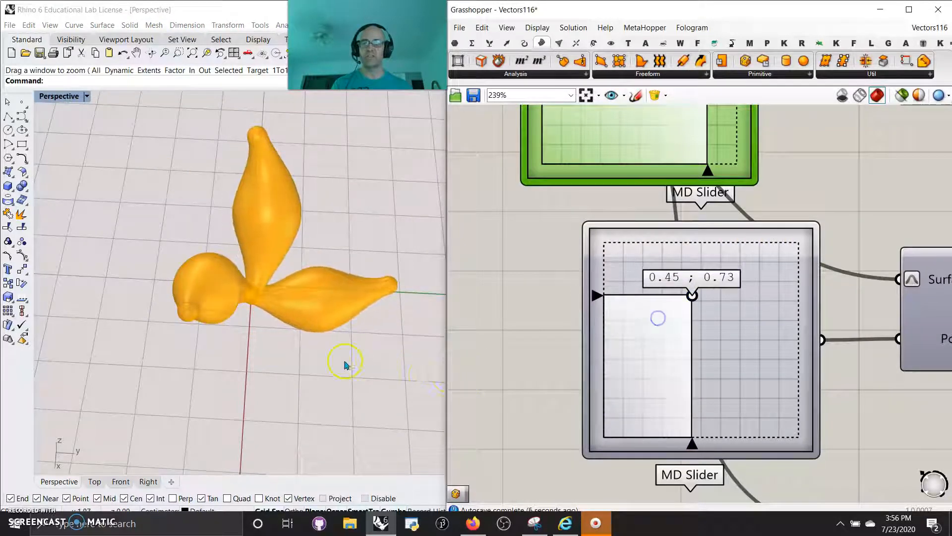
right_click_drag(345, 366, 306, 279)
Set the third MD Slider to 0.33 ; 0.2 to reshape the pipes
right_click_drag(670, 375, 648, 234)
scroll(678, 391, "down", 2)
right_click_drag(678, 391, 629, 236)
left_click_drag(586, 317, 599, 338)
right_click_drag(431, 347, 304, 418)
left_click(676, 337)
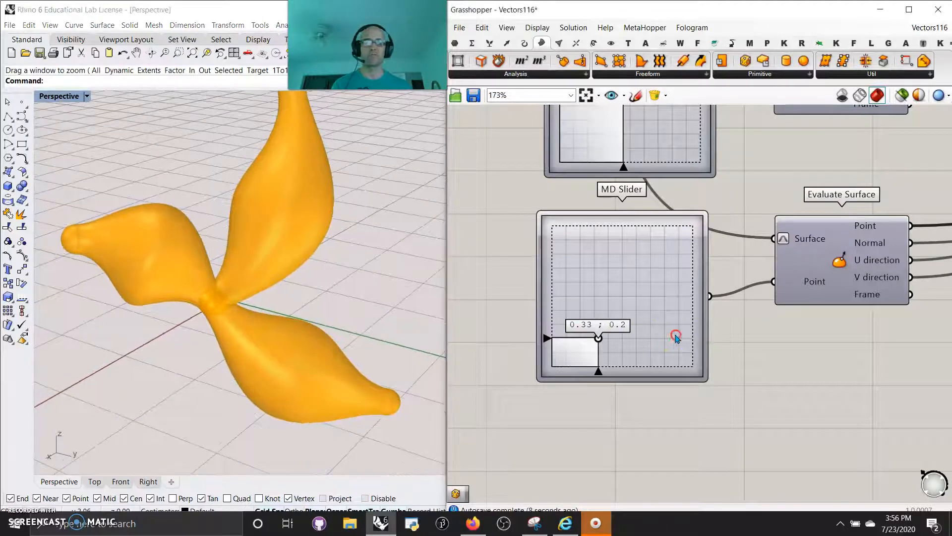
scroll(675, 337, "down", 8)
scroll(730, 353, "down", 2)
left_click_drag(856, 412, 517, 269)
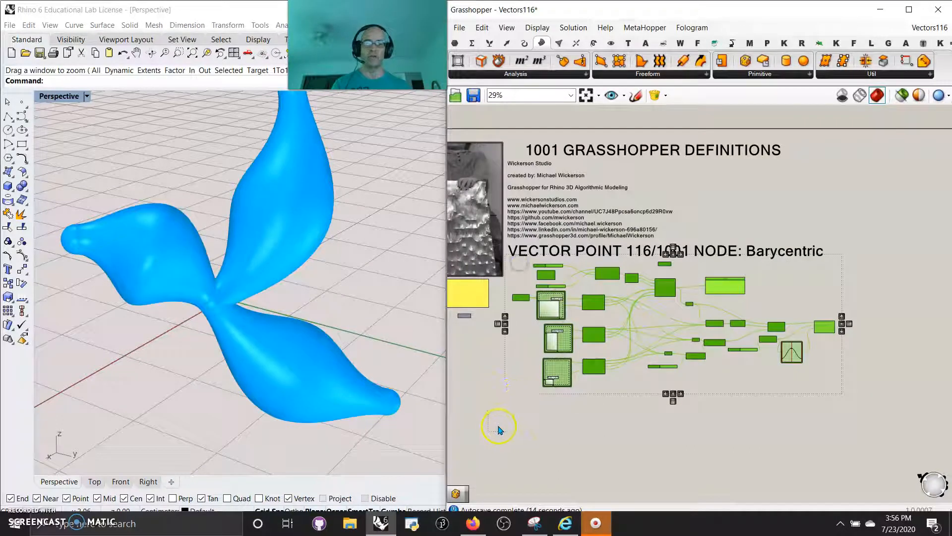
right_click(530, 429)
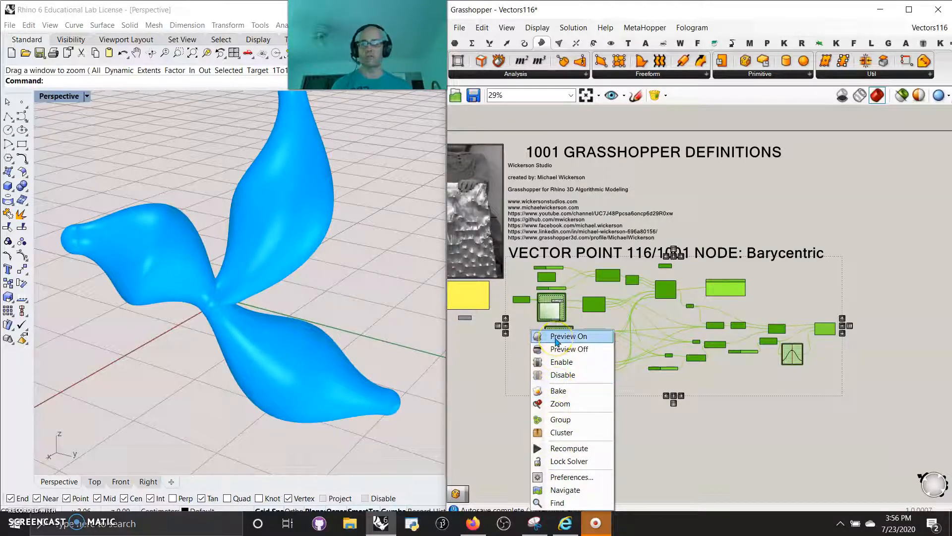
Switch the Perspective viewport to the Rendered display mode with all three pipes in view
mouse_move(381, 331)
right_mouse_down()
mouse_move(386, 310)
mouse_move(371, 348)
mouse_move(347, 267)
mouse_move(378, 293)
right_mouse_up()
scroll(368, 336, "down", 5)
left_click(57, 95)
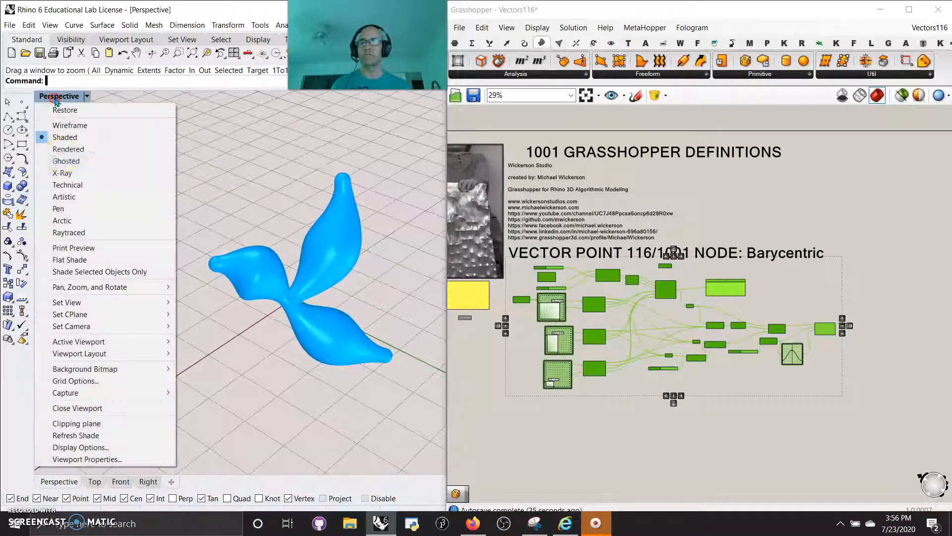
left_click(62, 148)
right_click_drag(320, 351, 331, 367)
Bake the Pipe Variable component's geometry onto Layer 01
right_click(833, 334)
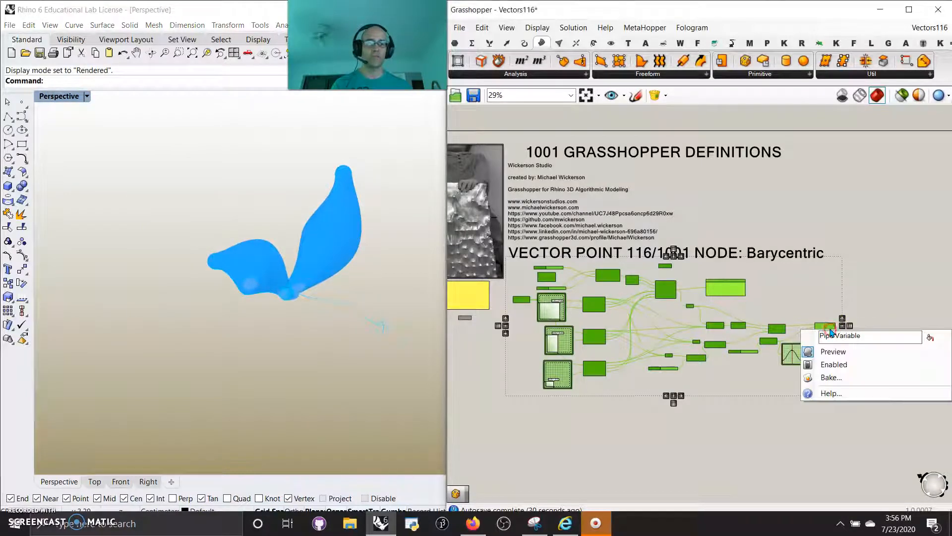
left_click(841, 380)
left_click(821, 294)
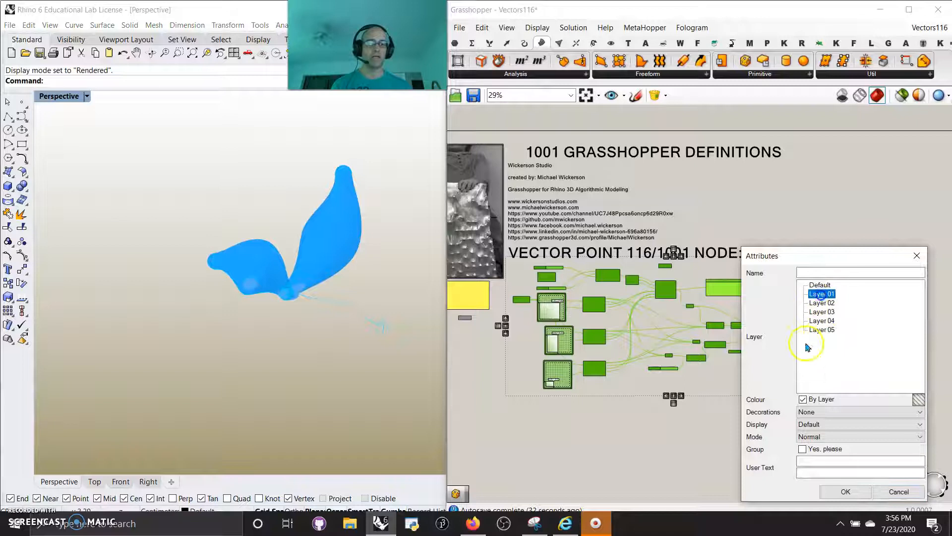
left_click(845, 491)
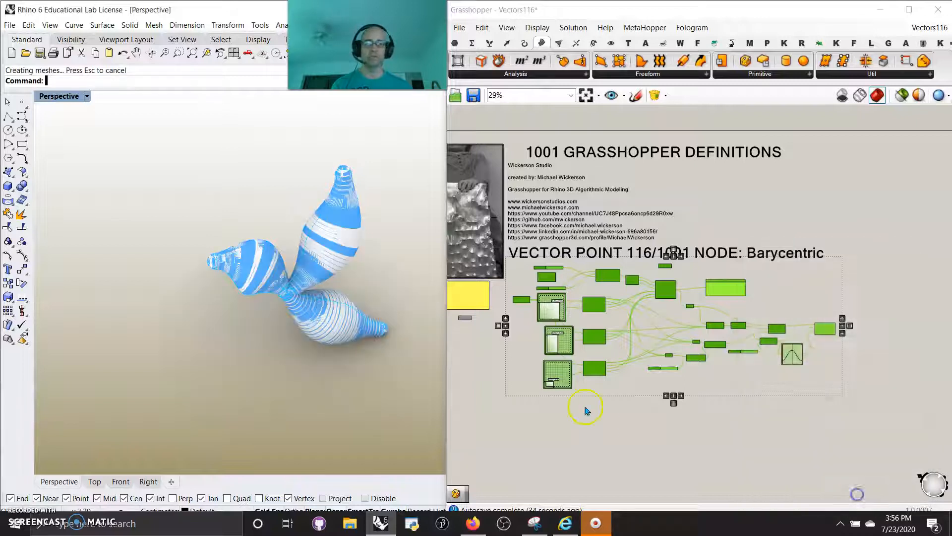
Clear the component selection, select the three baked pipes in Perspective and run EMap on them
left_click(847, 251)
left_click(381, 353)
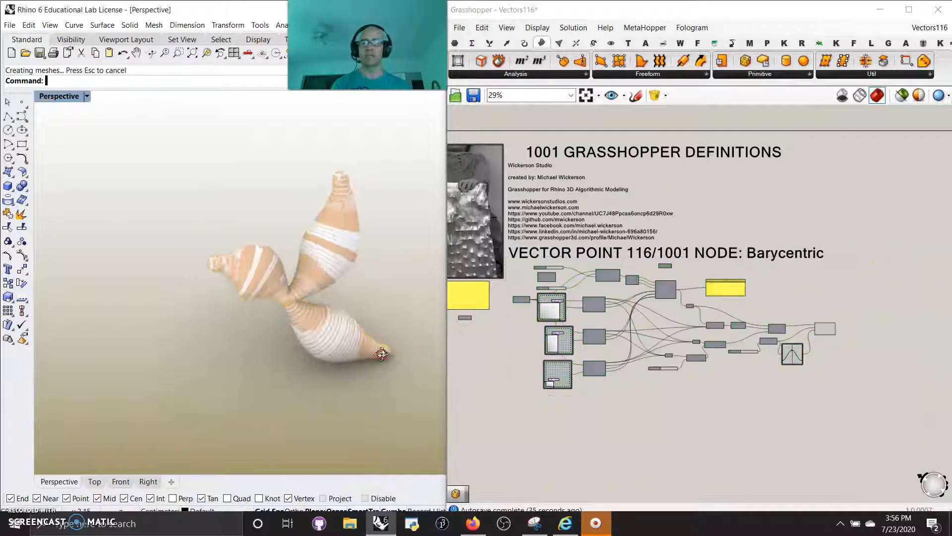
right_click_drag(331, 386, 370, 344)
left_click_drag(363, 350, 193, 184)
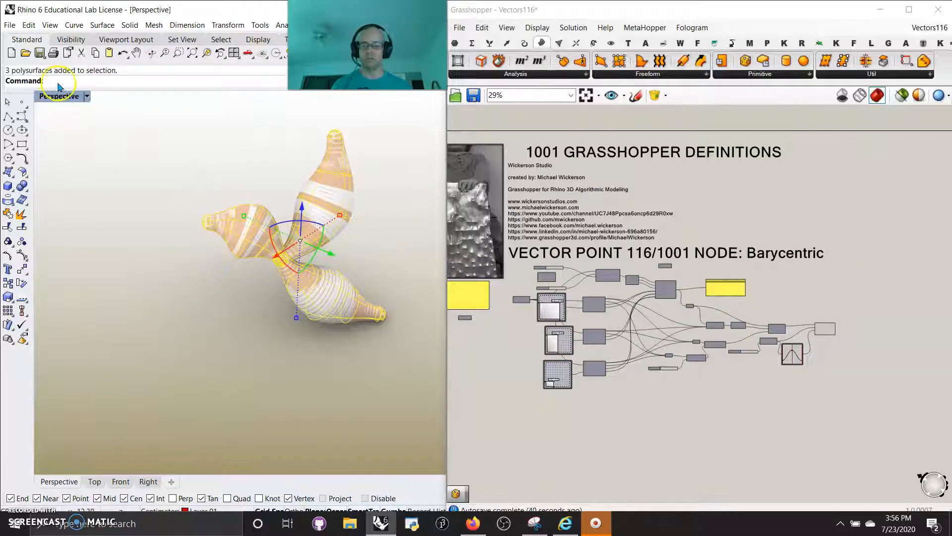
type("EMap")
key("Return")
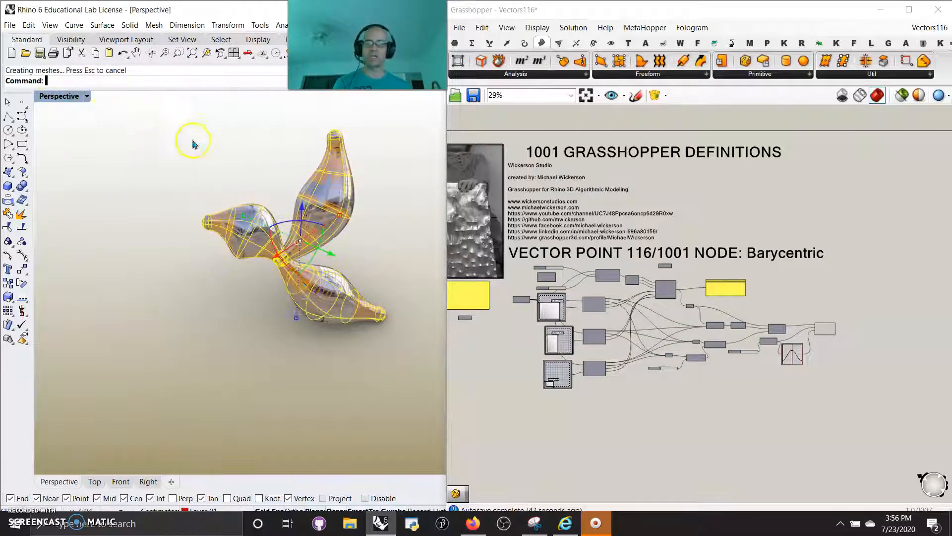
Deselect the baked pipes and examine their environment-mapped surfaces from several angles and distances
left_click(353, 404)
right_click_drag(291, 344, 222, 330)
scroll(282, 323, "up", 5)
scroll(252, 293, "down", 5)
scroll(224, 328, "up", 5)
scroll(223, 328, "down", 5)
mouse_move(244, 297)
right_mouse_down()
mouse_move(276, 311)
mouse_move(298, 274)
mouse_move(254, 290)
mouse_move(240, 303)
mouse_move(245, 310)
right_mouse_up()
scroll(271, 313, "up", 3)
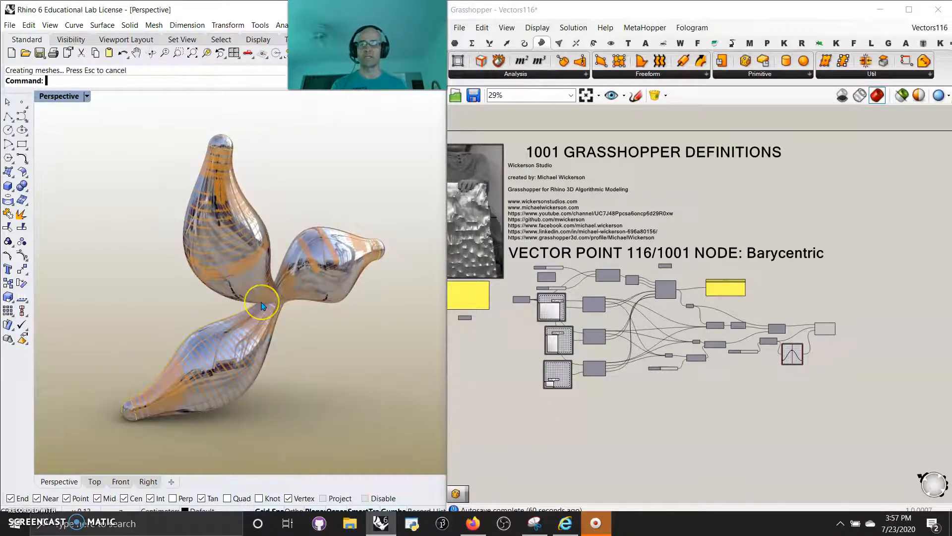
Select all components of the definition below the Barycentric title and group them
left_click_drag(853, 418, 512, 261)
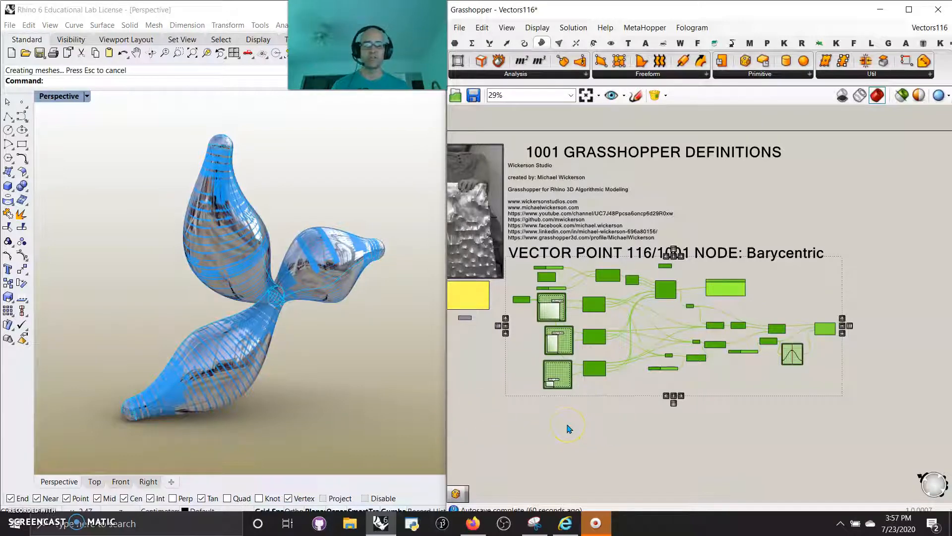
left_click(757, 404)
left_click_drag(842, 403, 539, 281)
left_click_drag(517, 263, 517, 265)
right_click(548, 454)
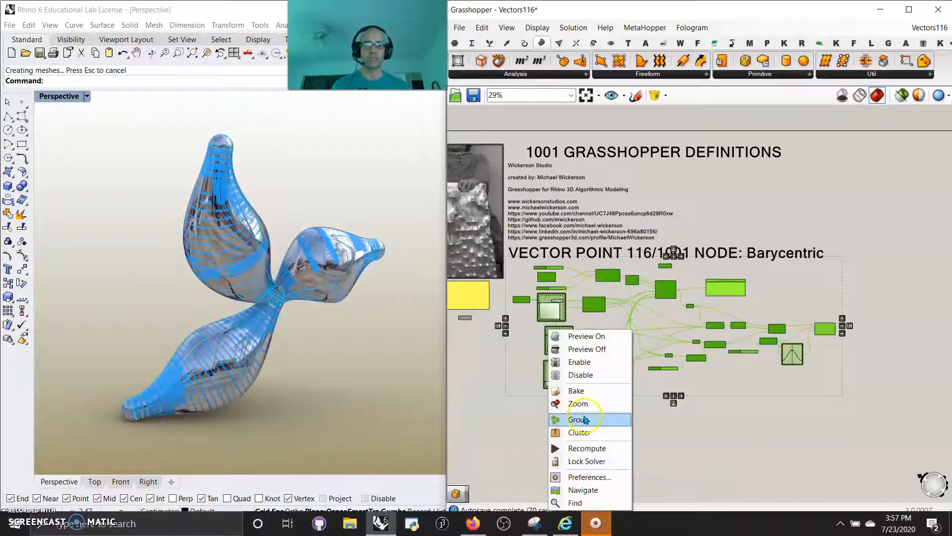
left_click(583, 419)
Set the new group's colour to cyan (R 3, G 255, B 255) and clear the selection
right_click(625, 391)
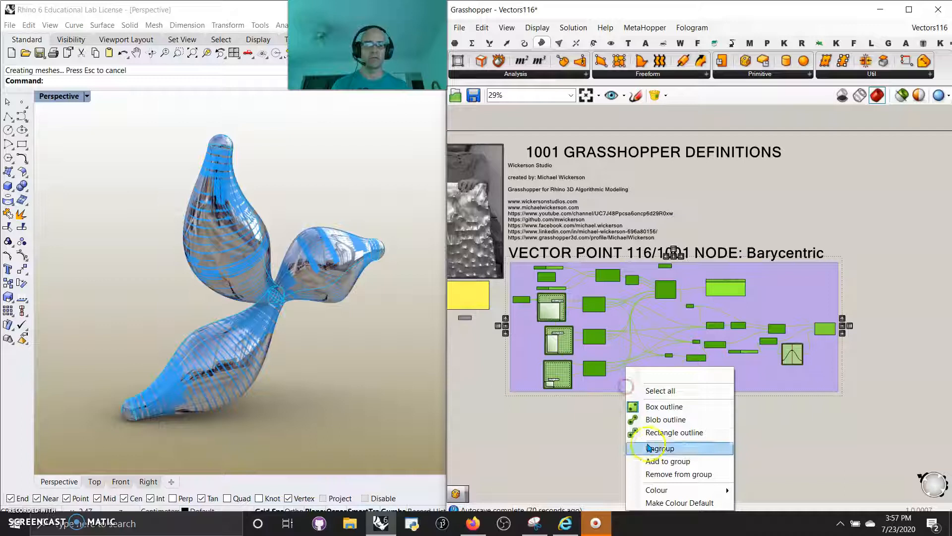
mouse_move(656, 490)
left_click(871, 404)
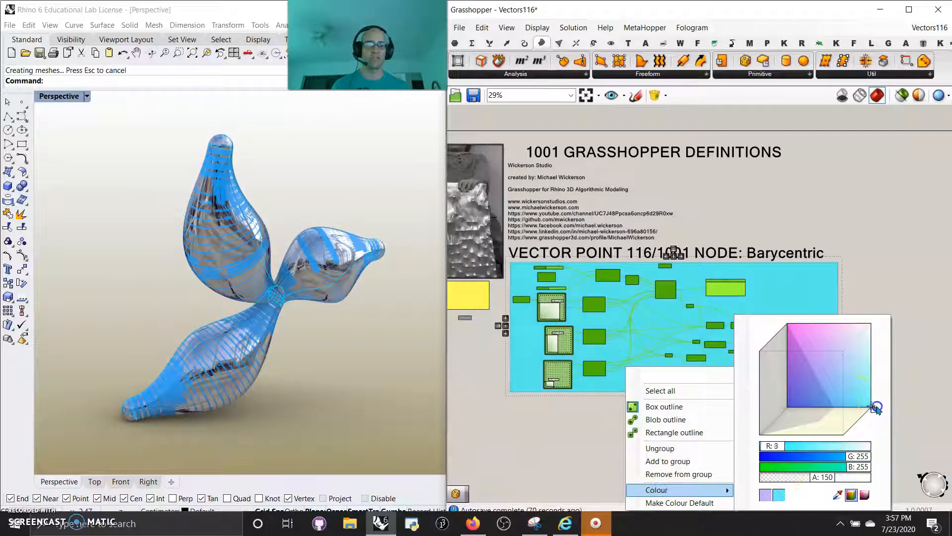
left_click(927, 390)
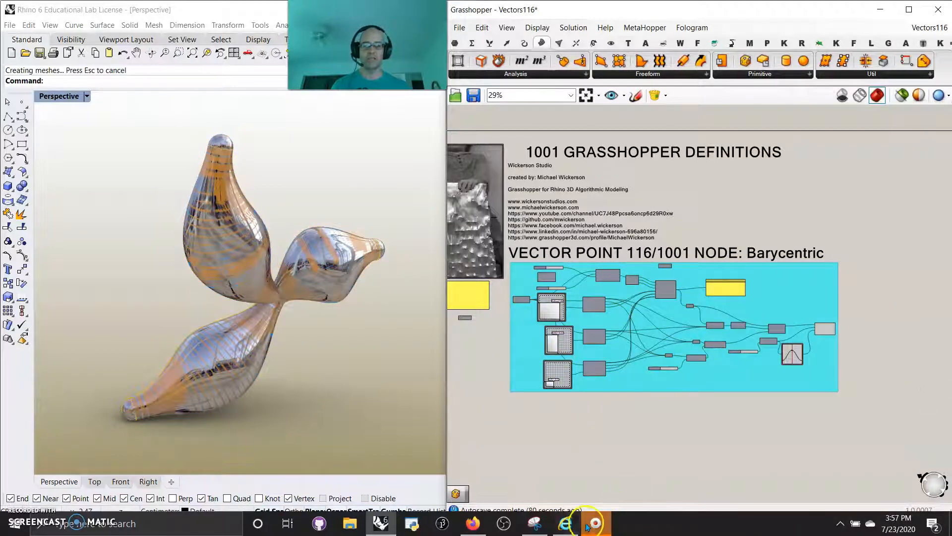